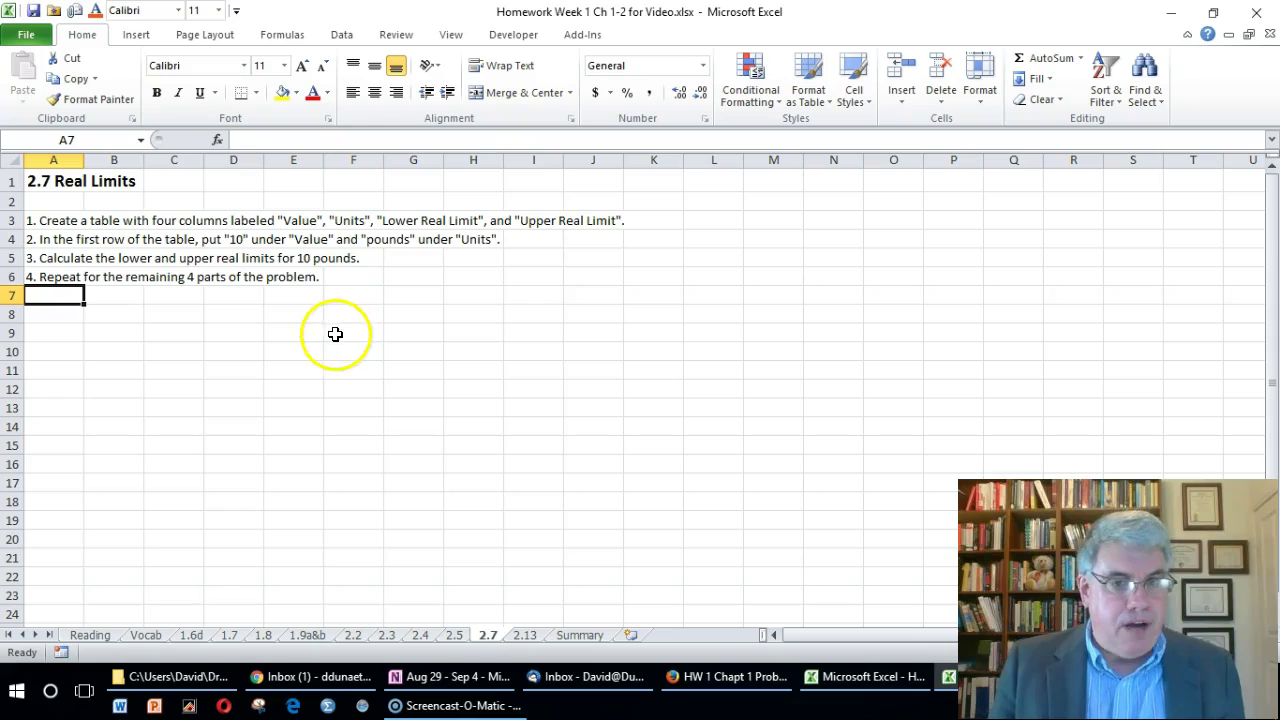
Step: Enter the table headers "Value" in D8 and "Units" in E8
click(235, 312)
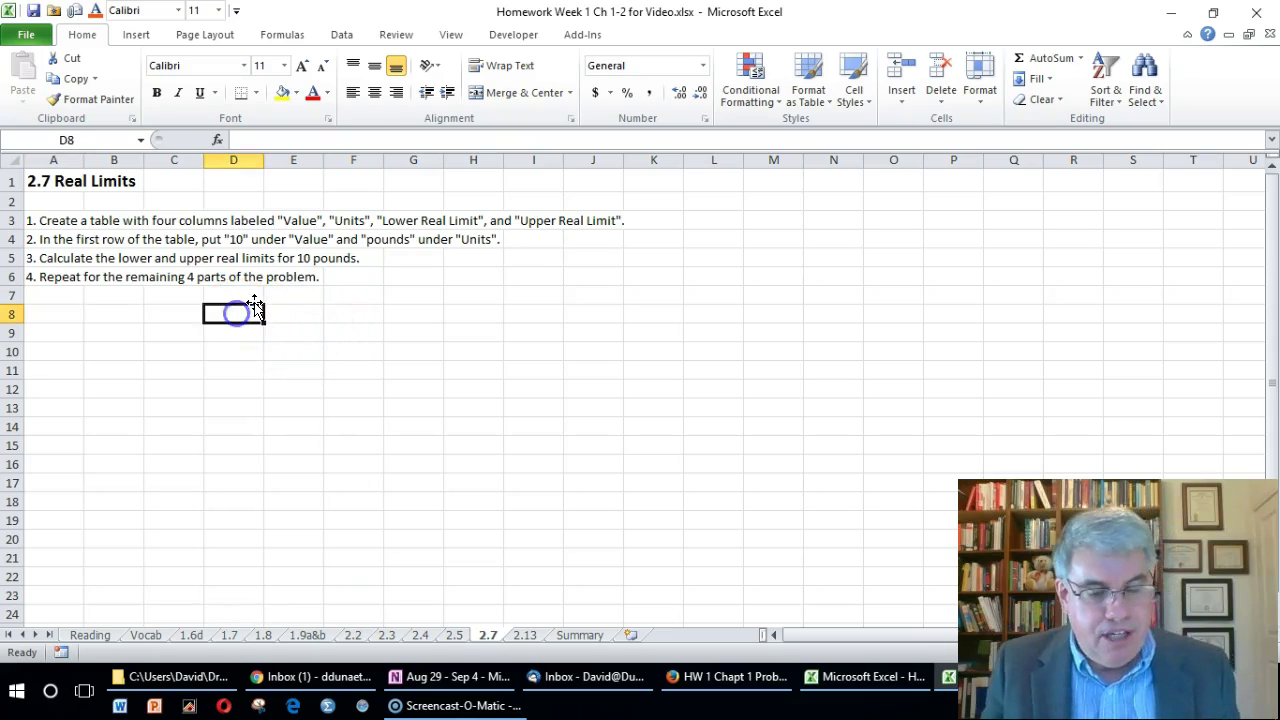
text(Value)
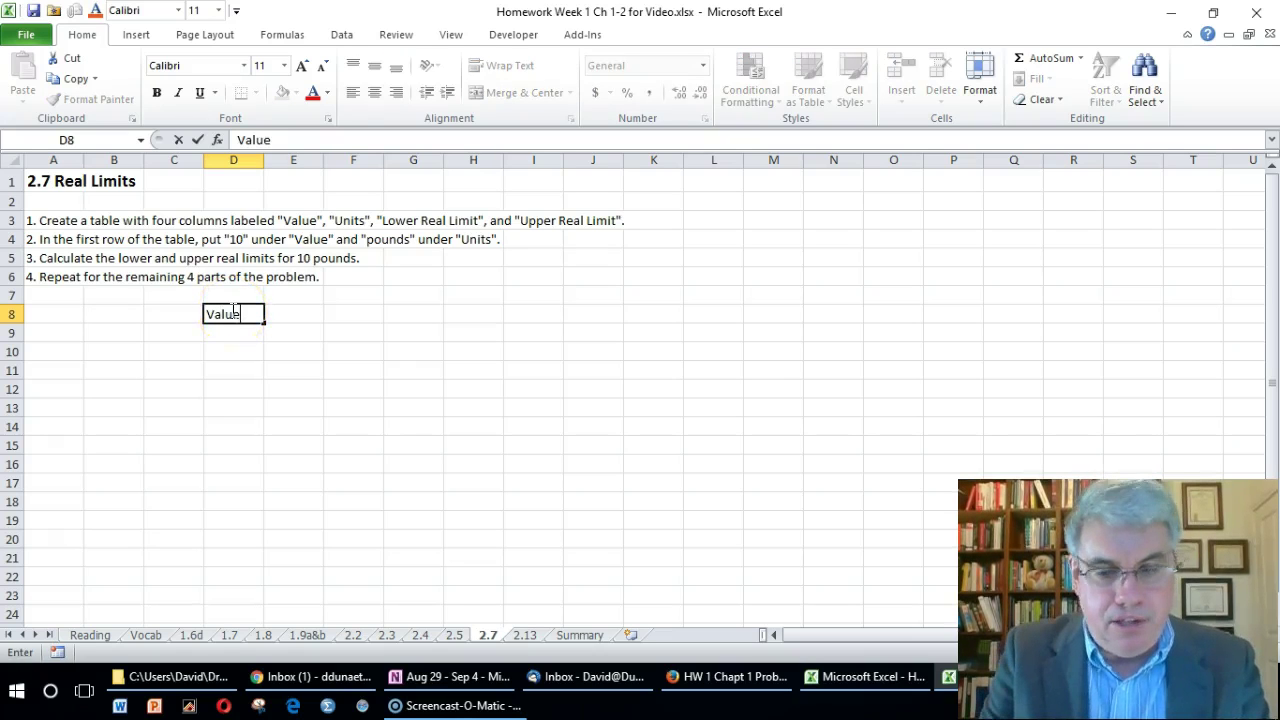
key(Tab)
text(Units)
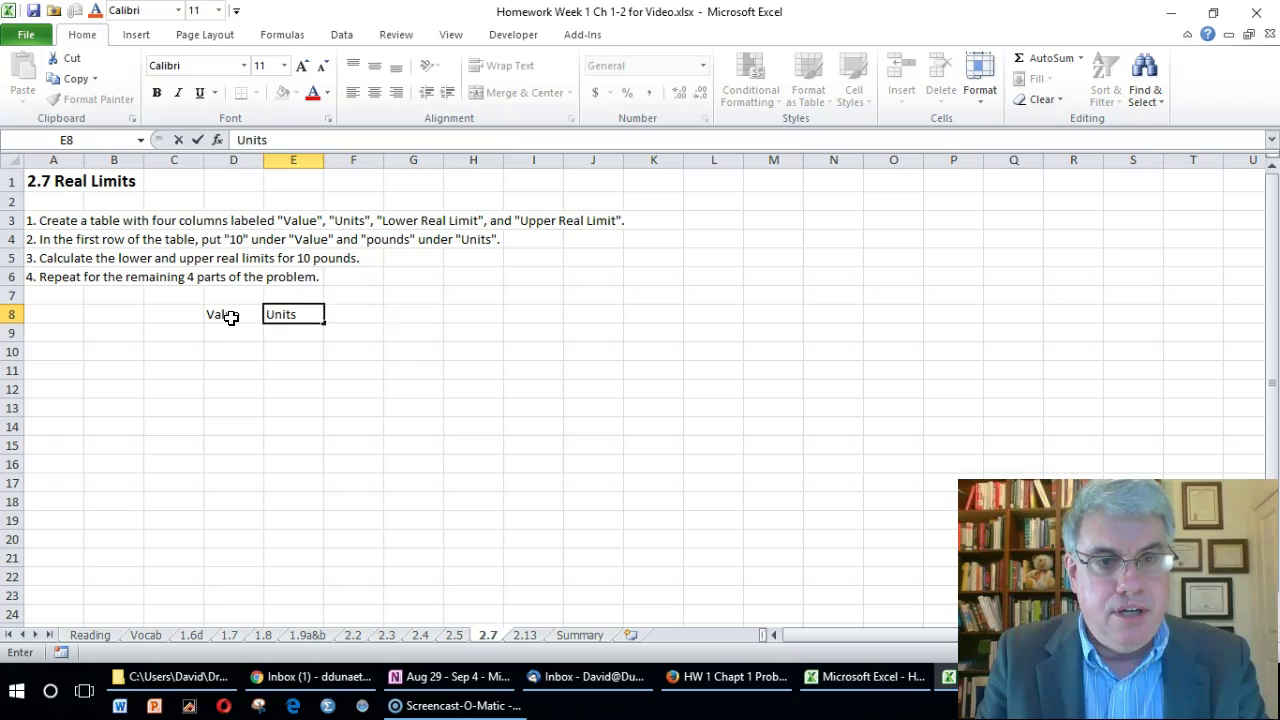
key(Tab)
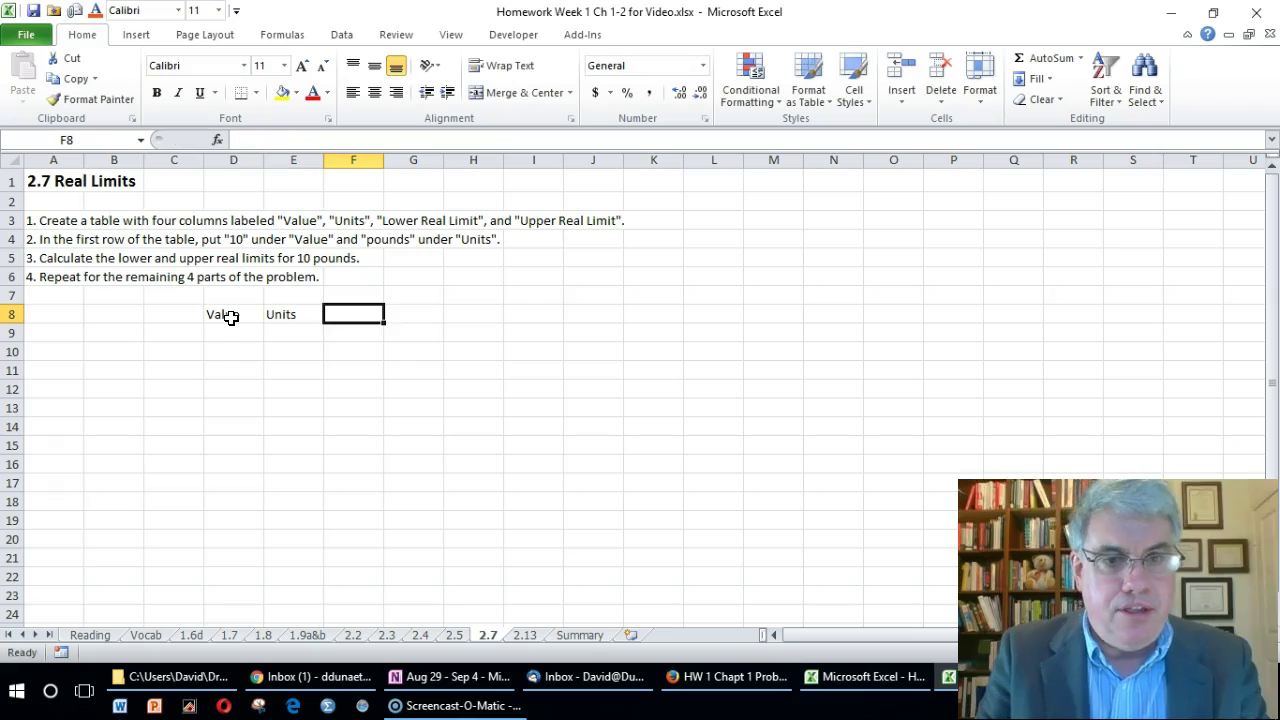
Step: Enter the header "Lower Real Limit" in F8, next to the Units header
text(Lower REal)
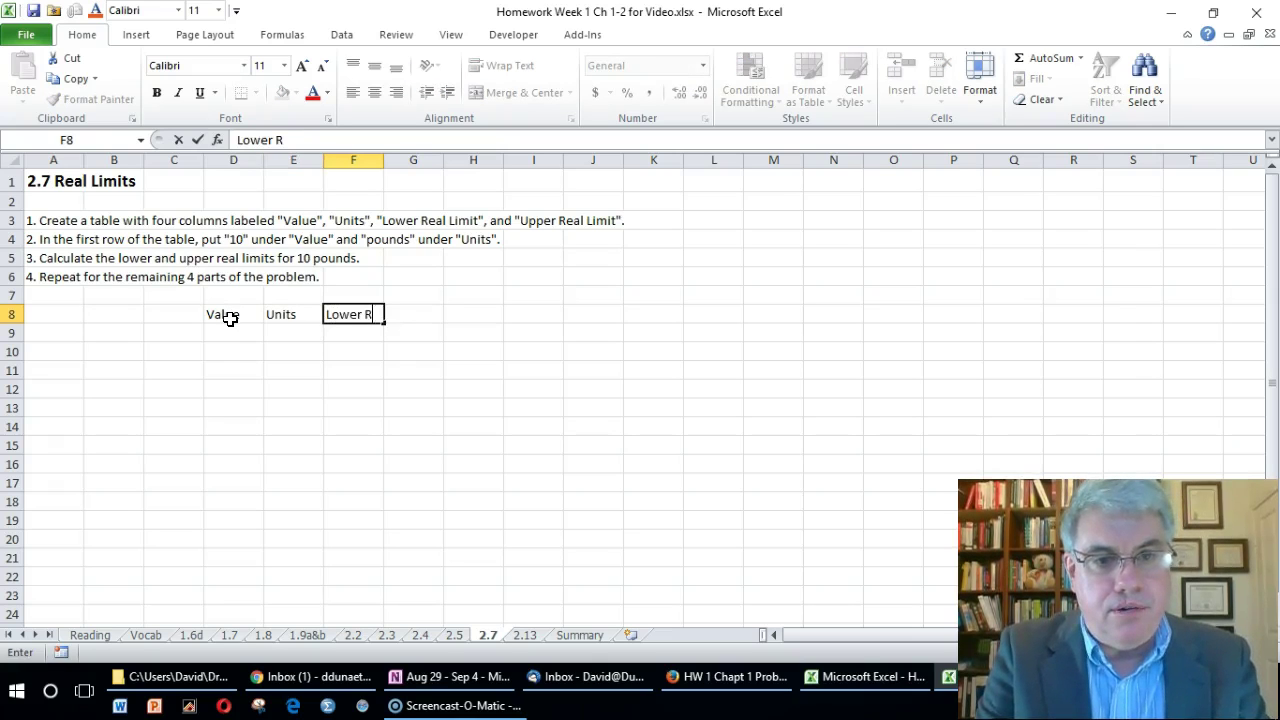
key(BackSpace)
key(BackSpace)
key(BackSpace)
text(eal)
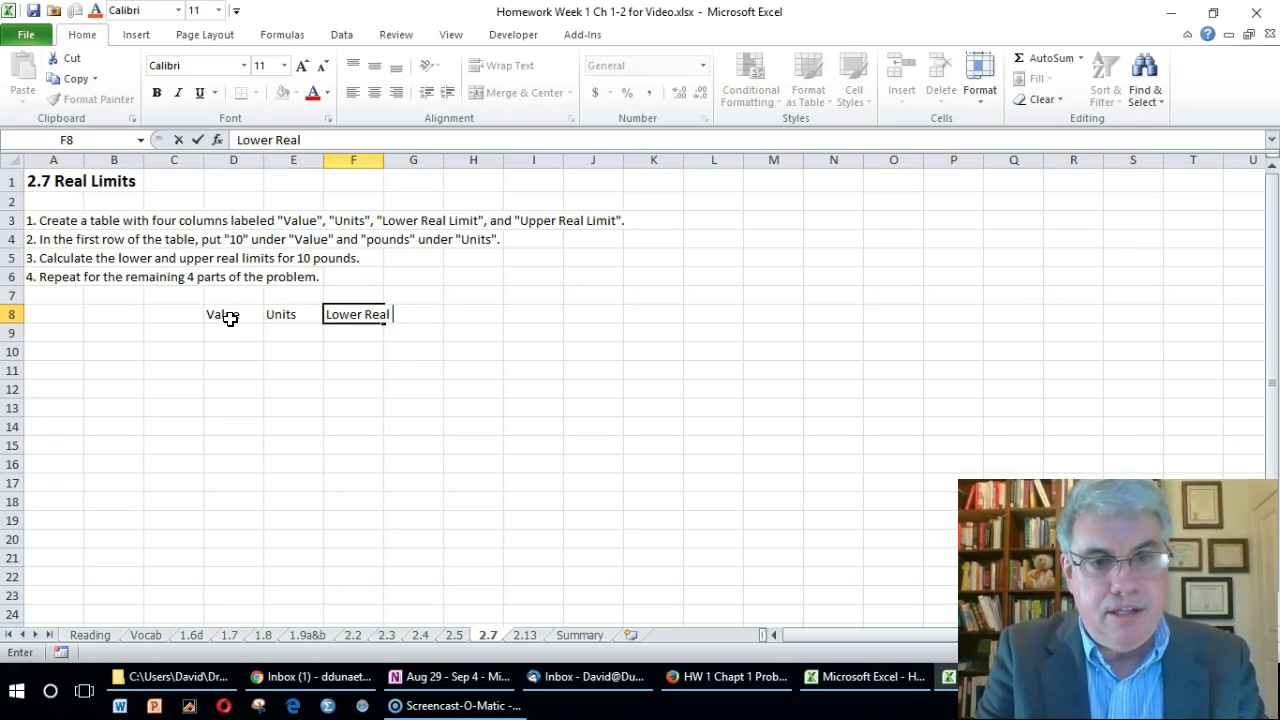
text( Limit)
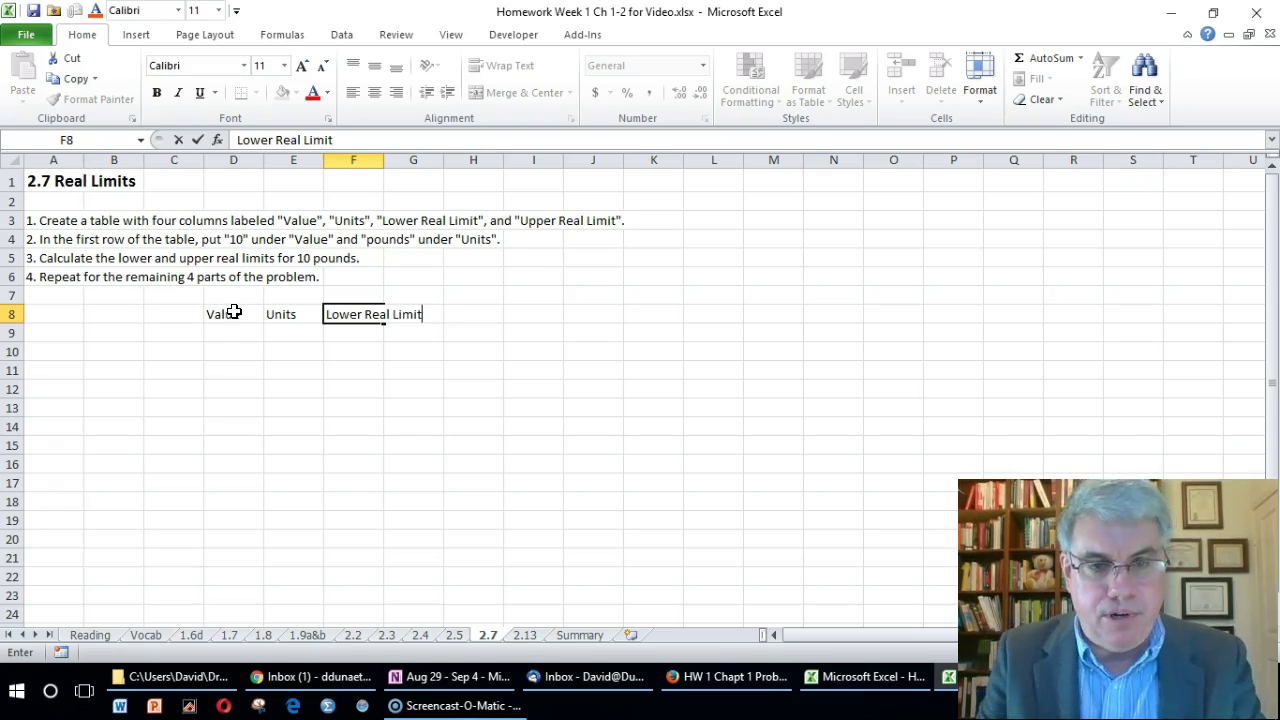
key(Return)
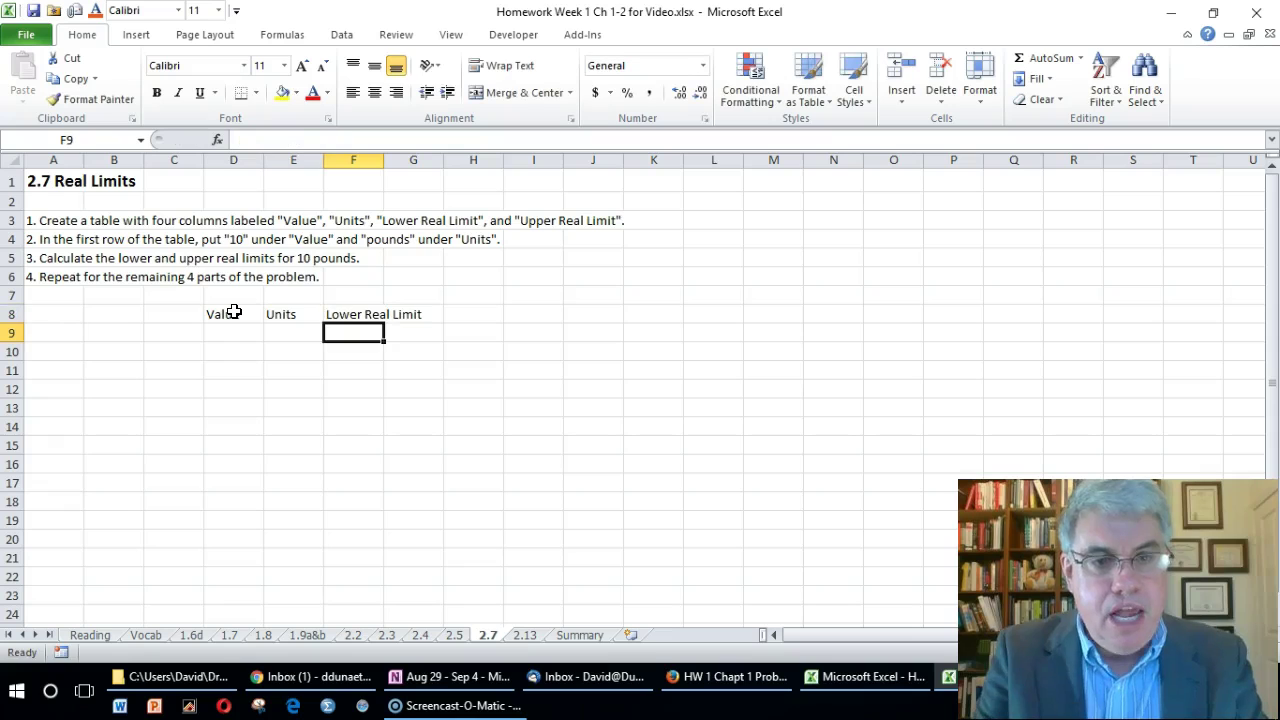
Step: Enter the header "Upper Real Limit" in G8 and widen columns F and G to fit their headers
key(Up)
key(Right)
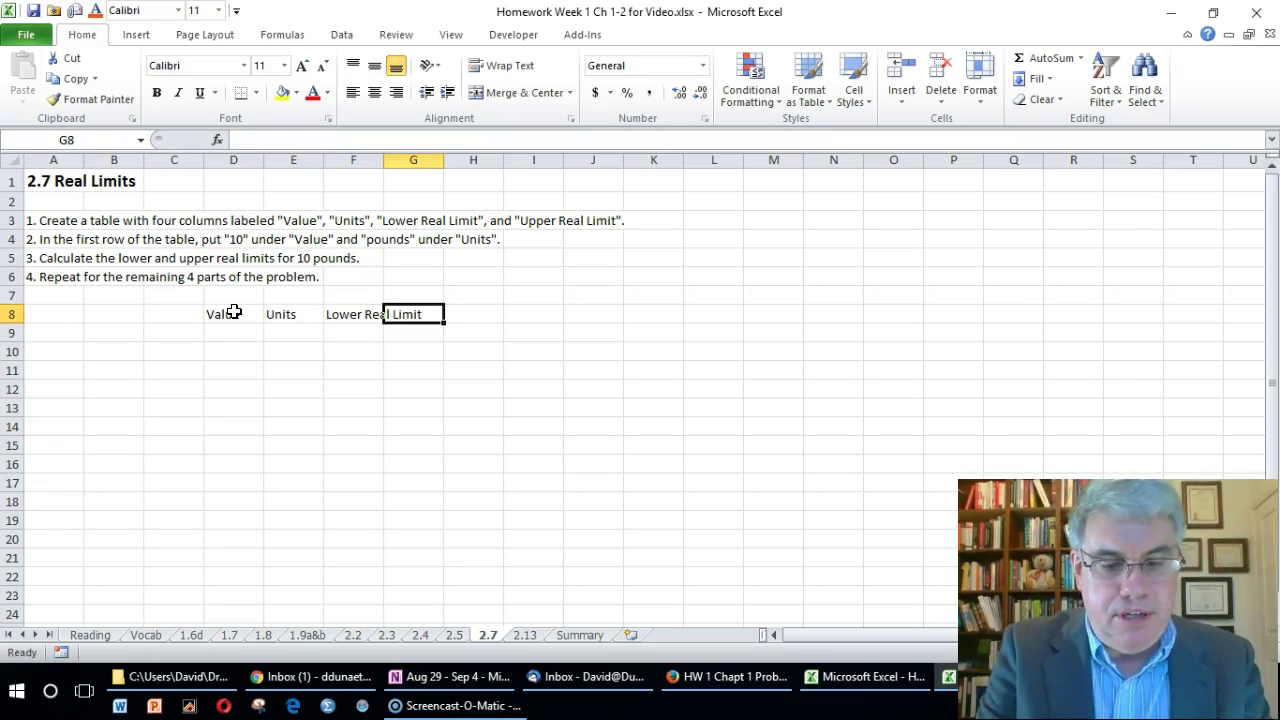
text(Upper Real Limi)
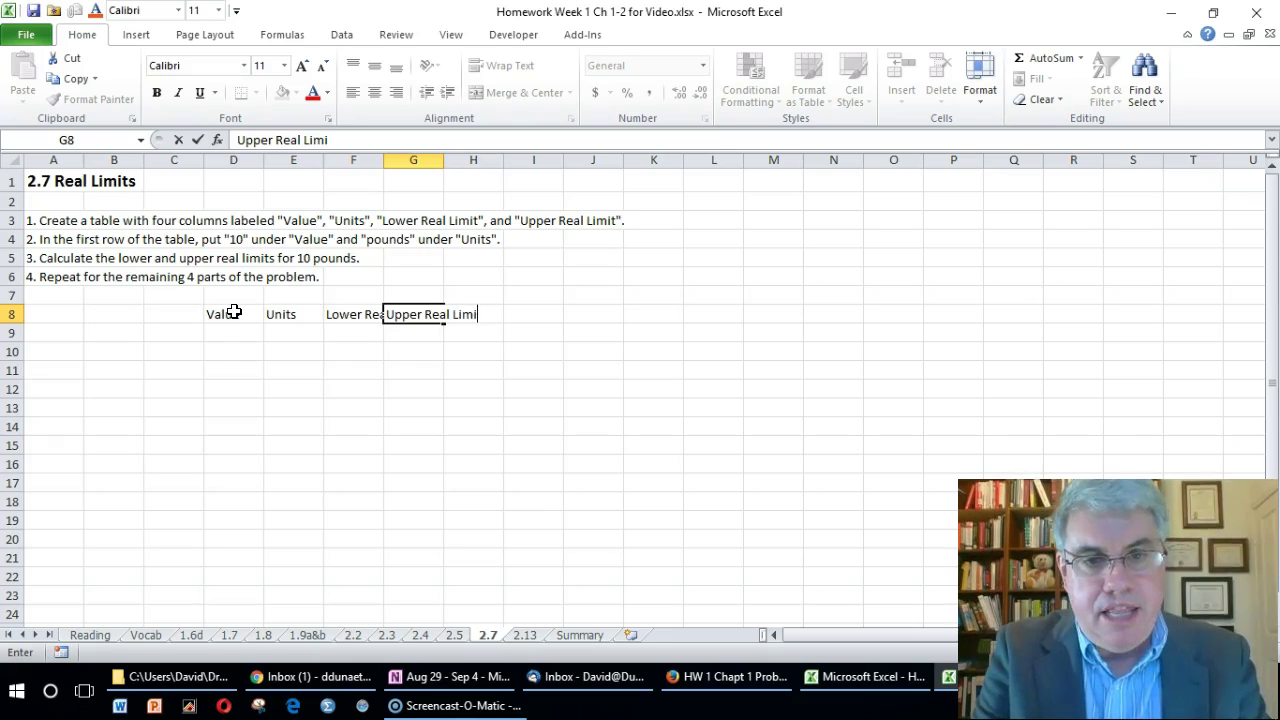
text(t)
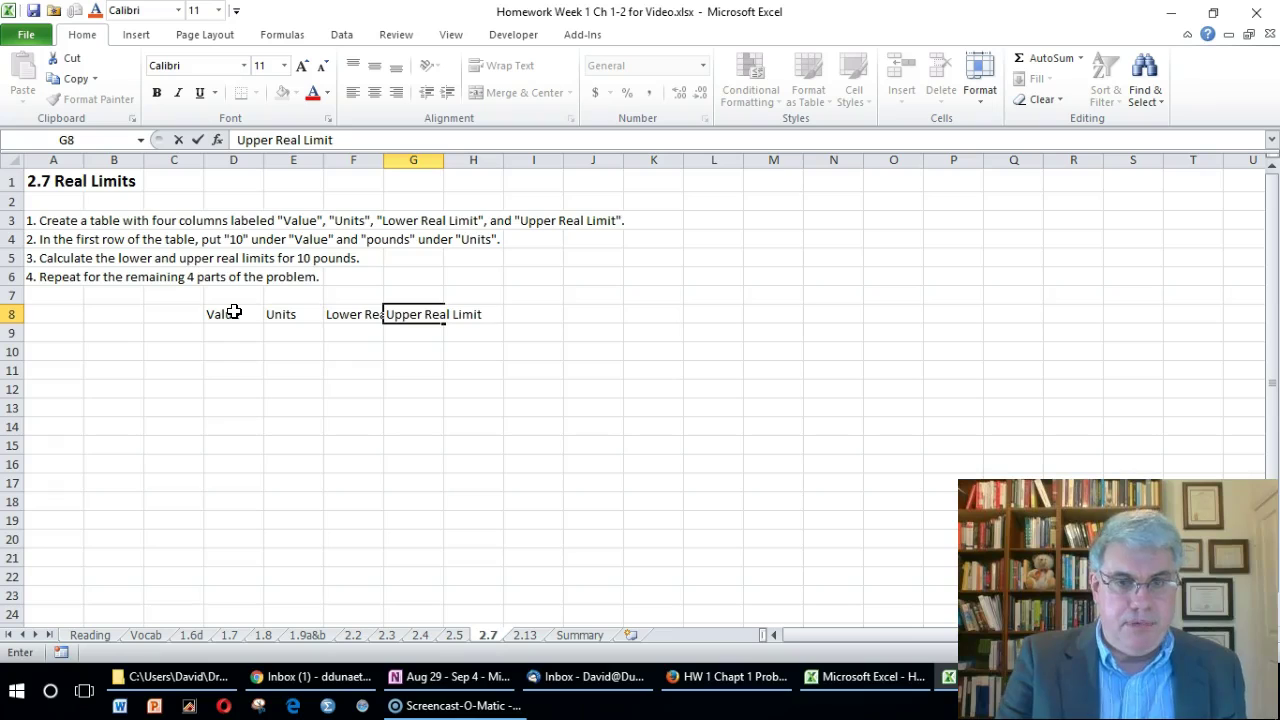
key(Return)
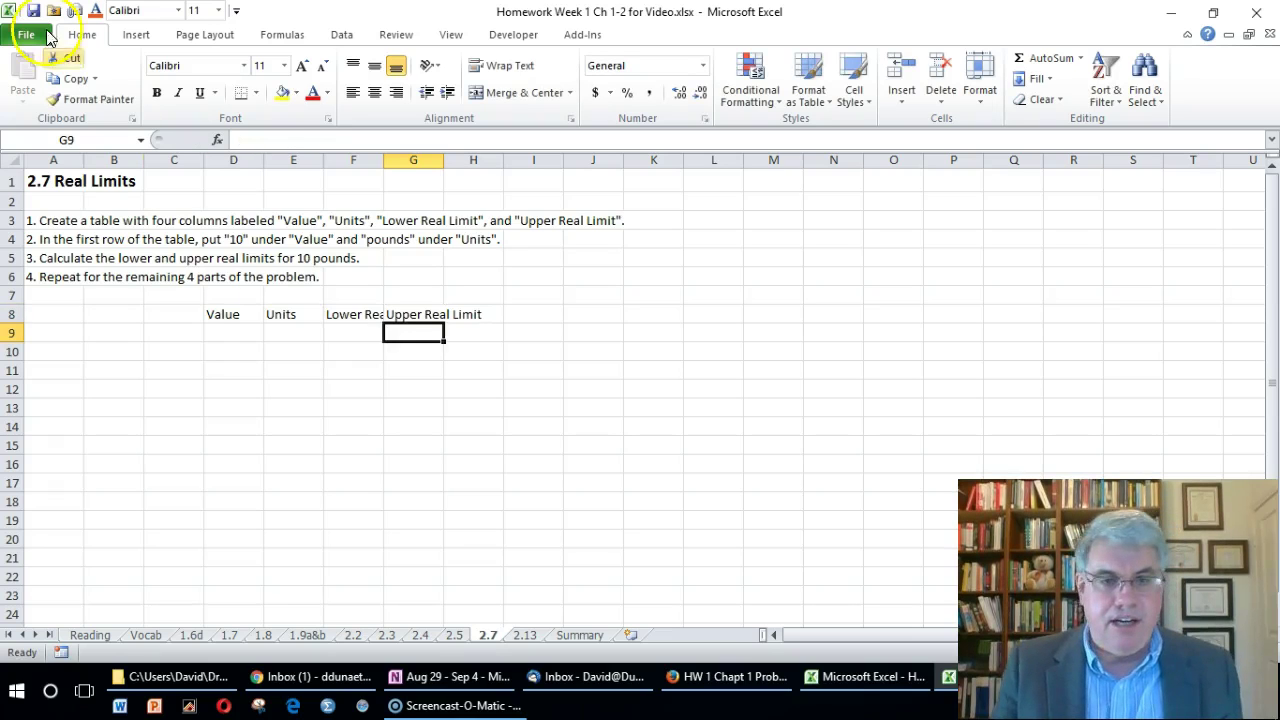
drag(383, 161, 529, 160)
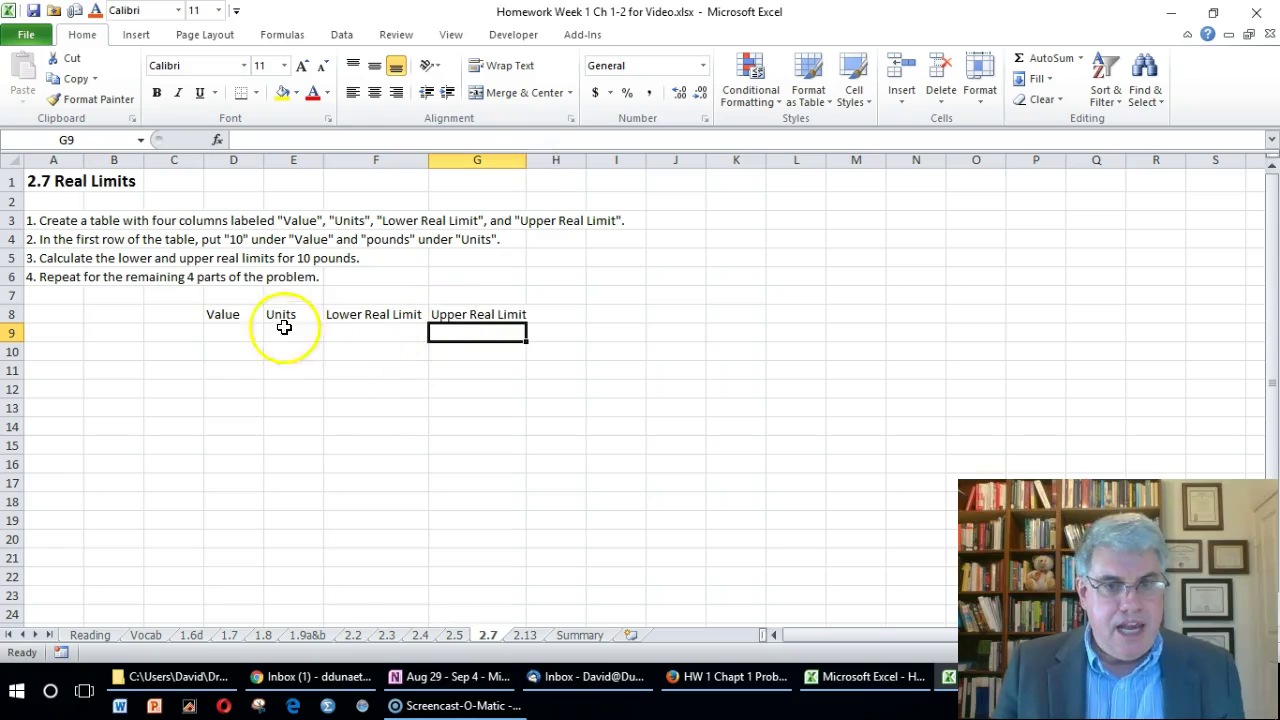
Step: Enter the value 10 in D9 and its unit "lb" in E9
click(232, 331)
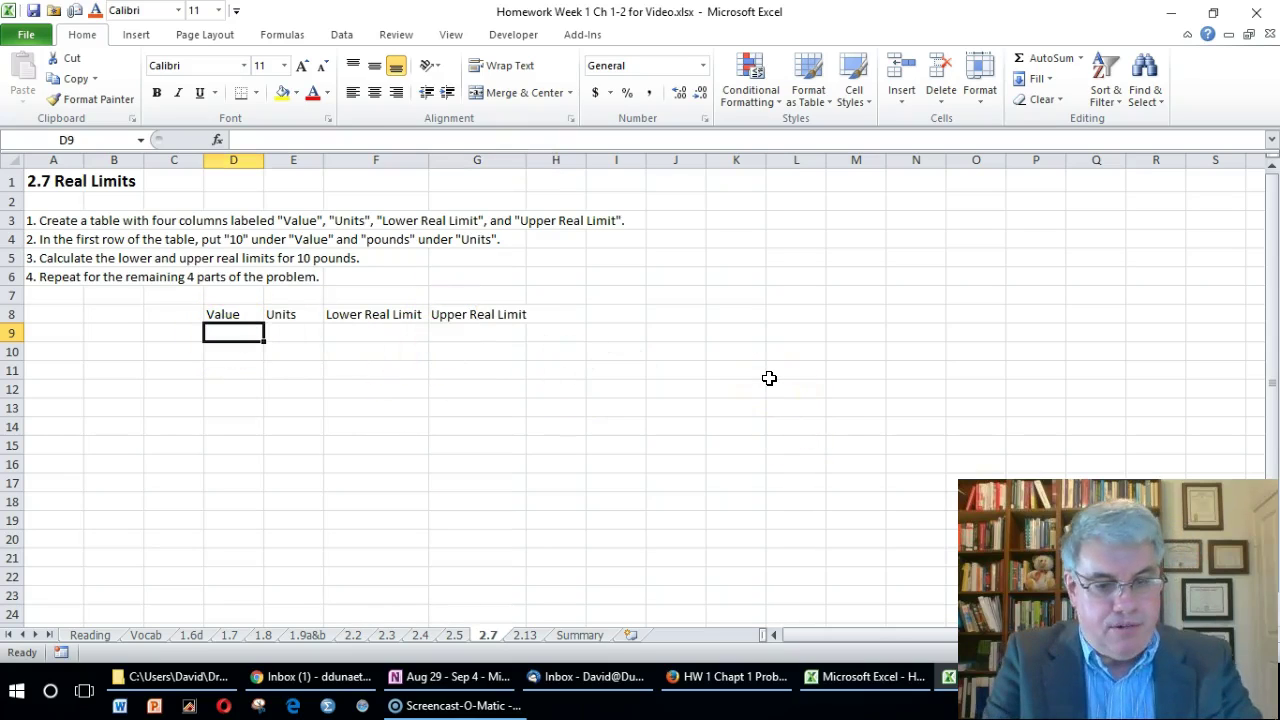
text(10)
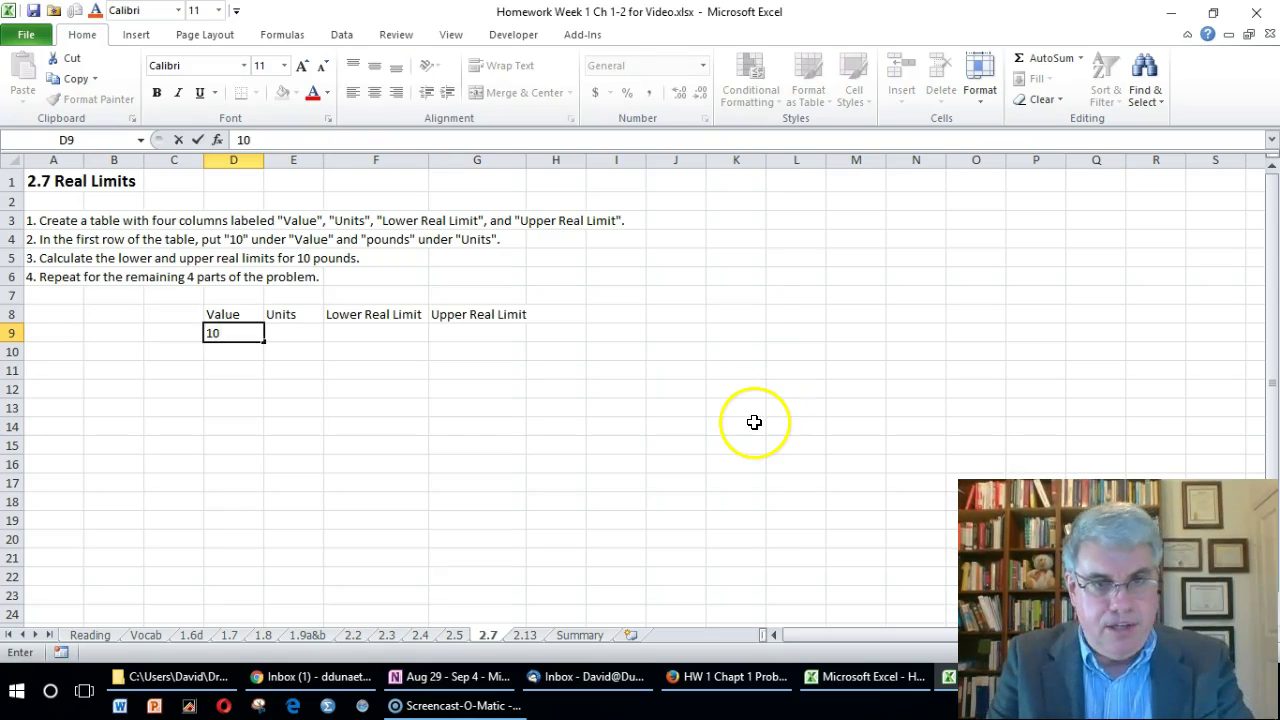
key(Tab)
text(lb)
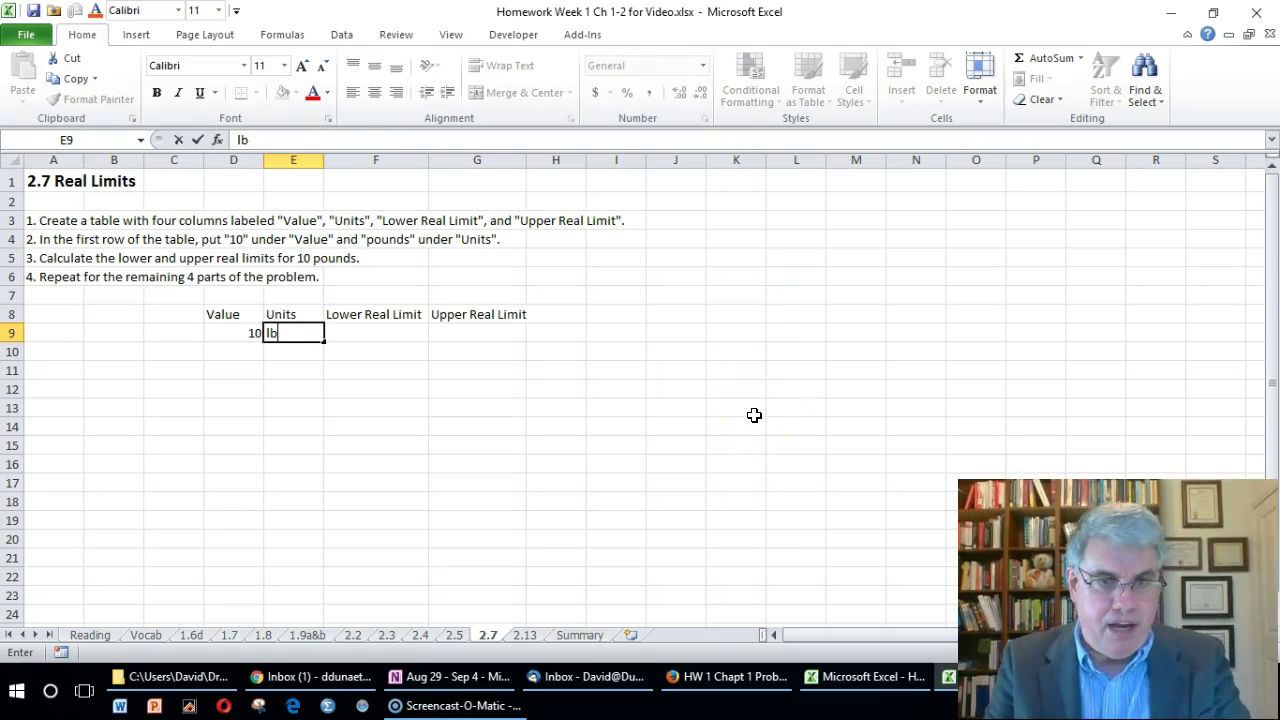
key(Tab)
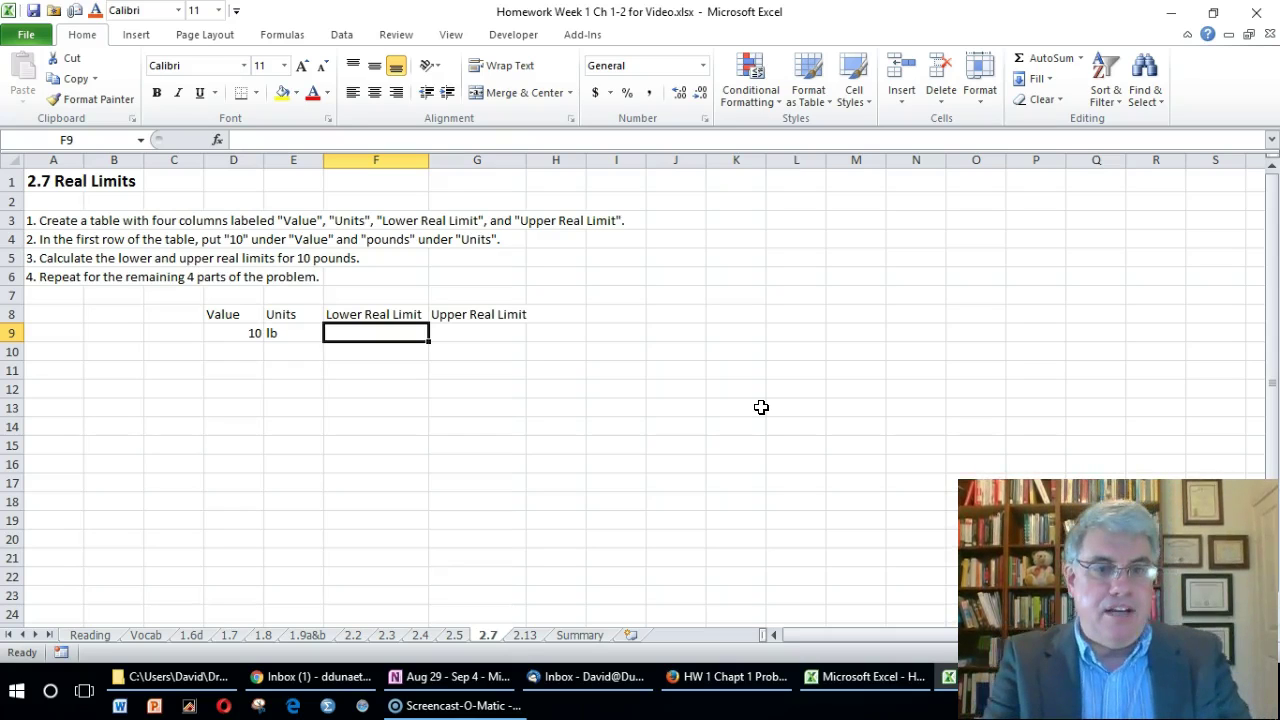
Step: Enter the real limits for 10 lb: 9.5 as the lower limit in F9 and 10.5 as the upper limit in G9
text(9.5)
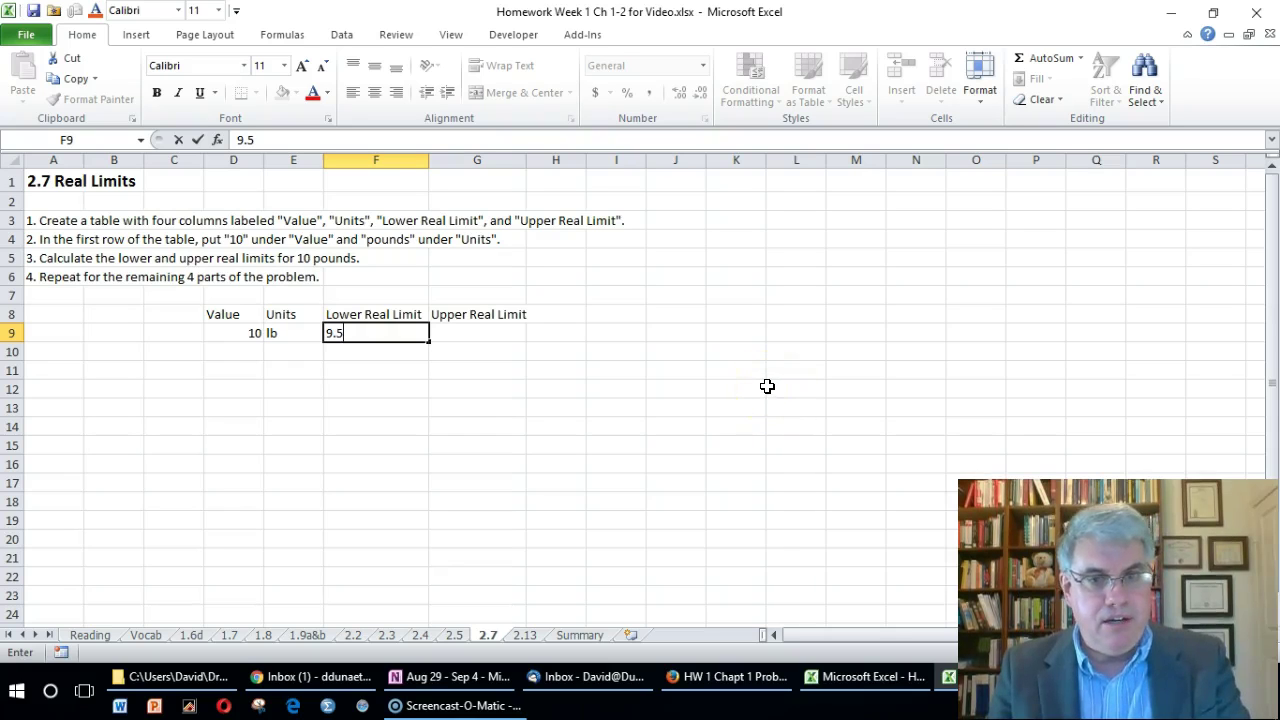
key(Tab)
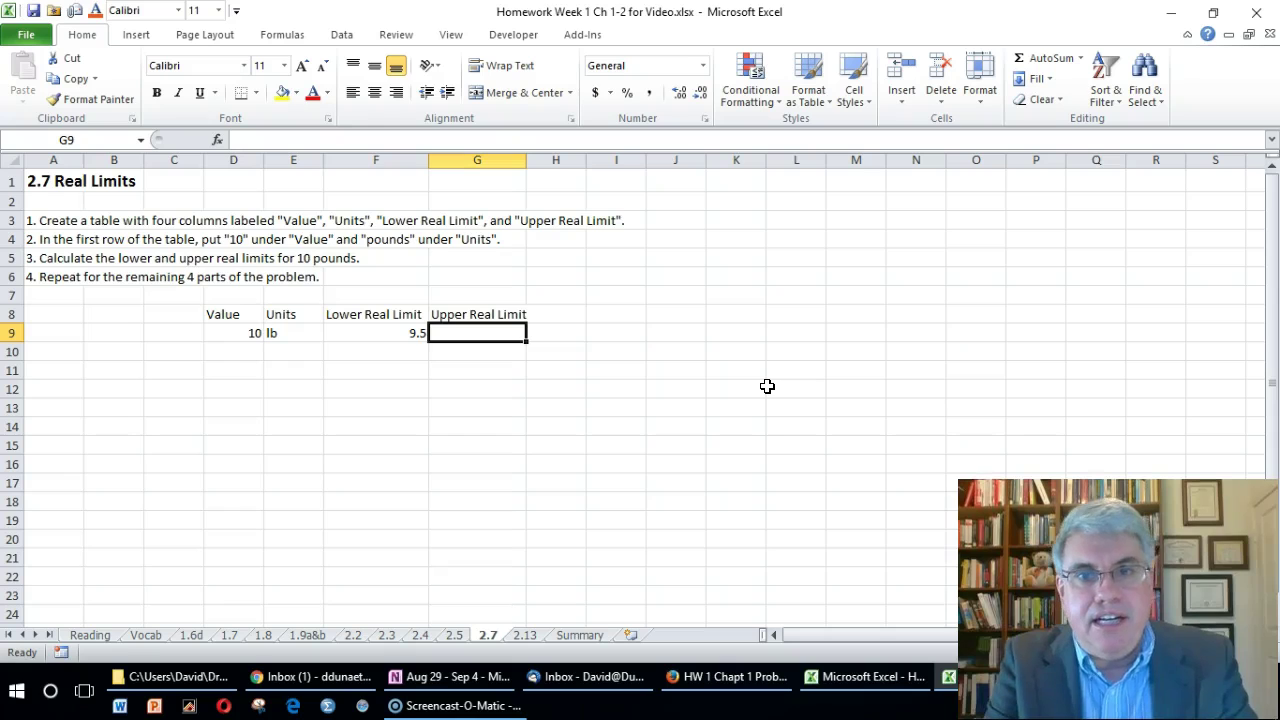
text(=)
key(BackSpace)
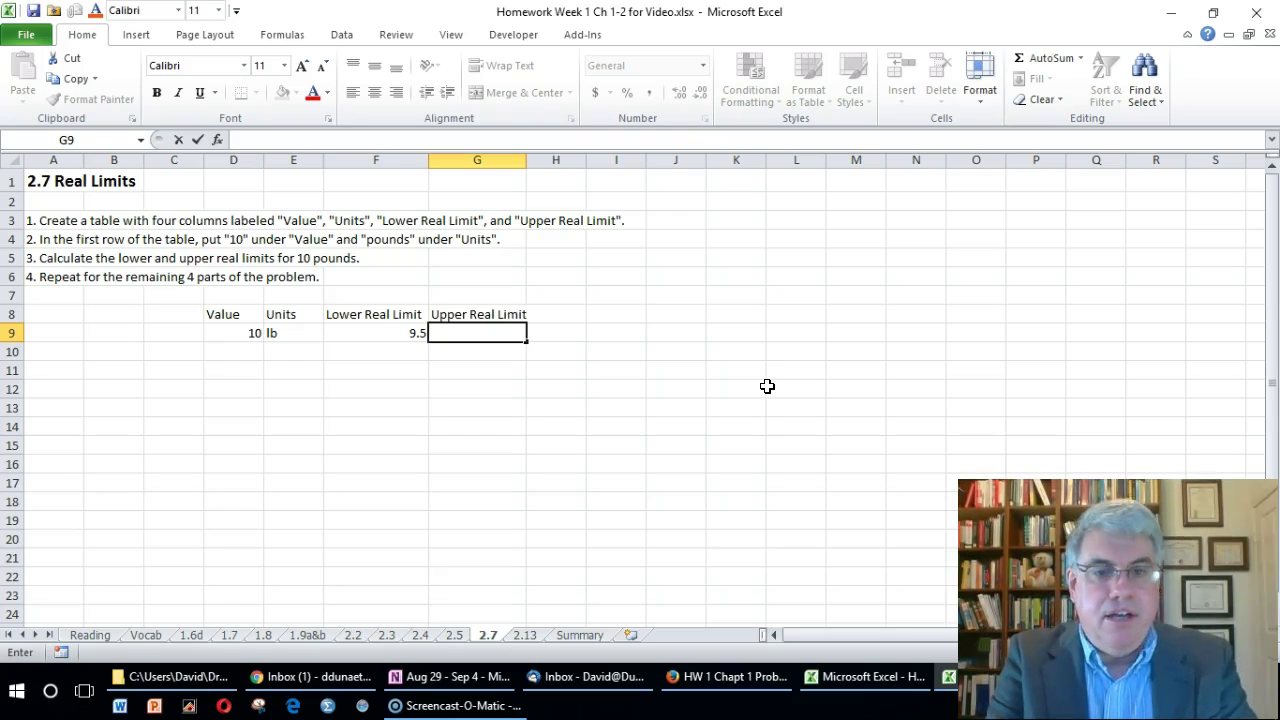
text(10.5)
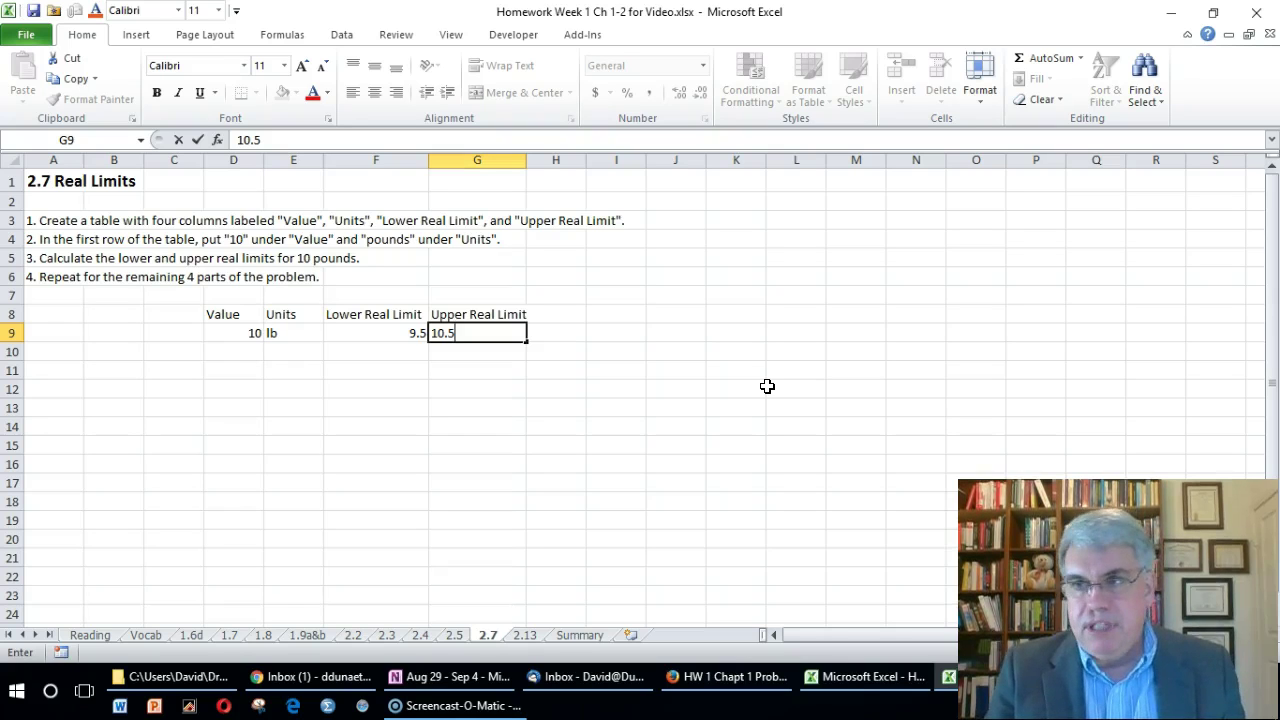
key(Return)
Step: Enter the second value, 2.5, in D10 and its unit "s" in E10
key(Left)
key(Left)
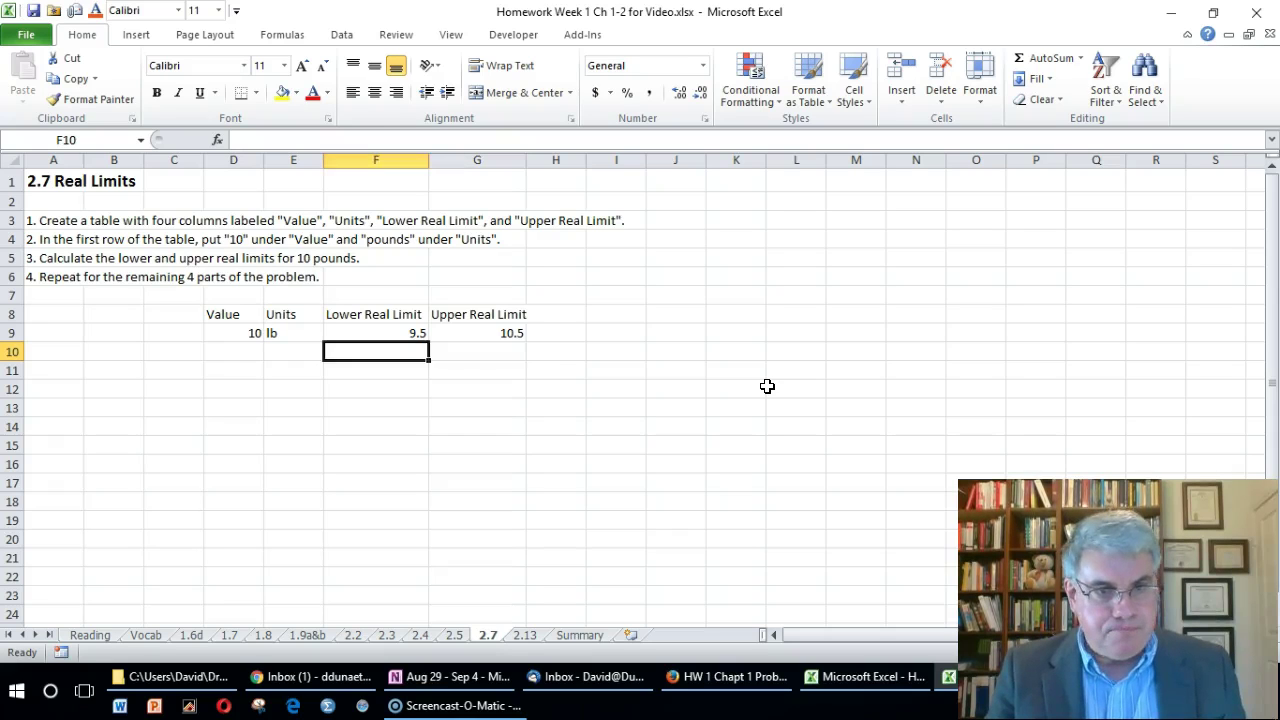
key(Left)
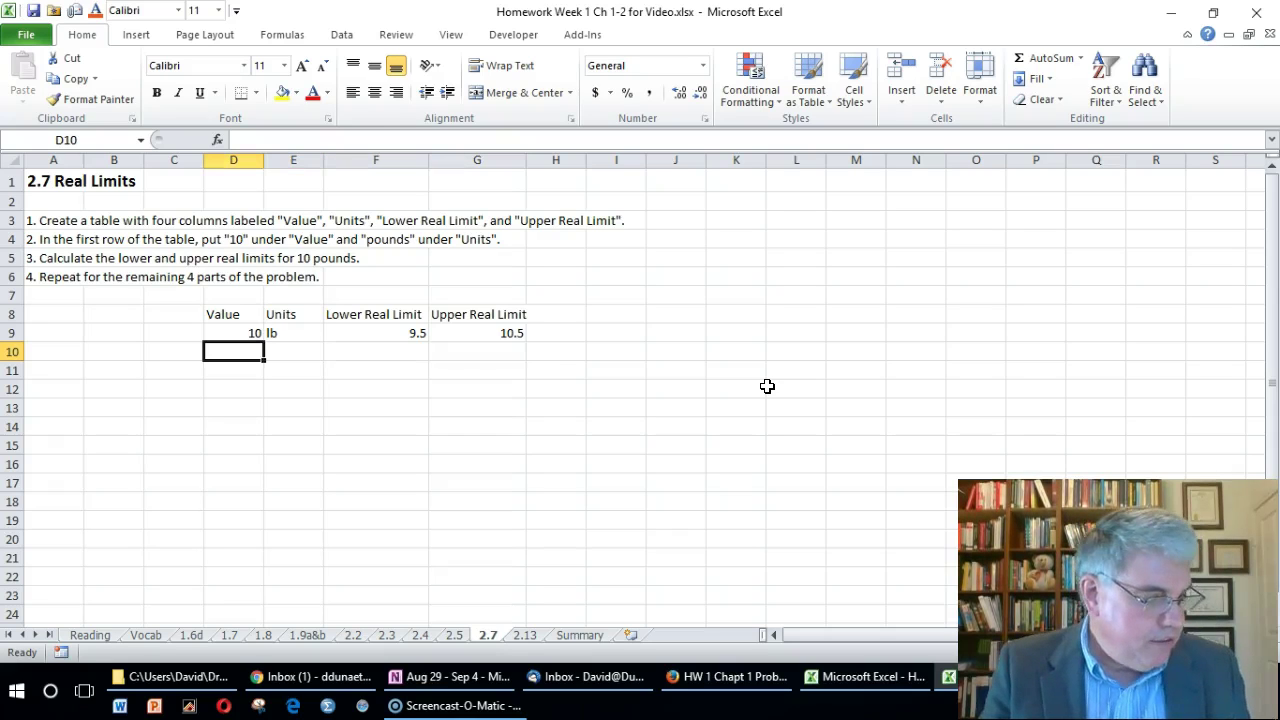
text(2.5)
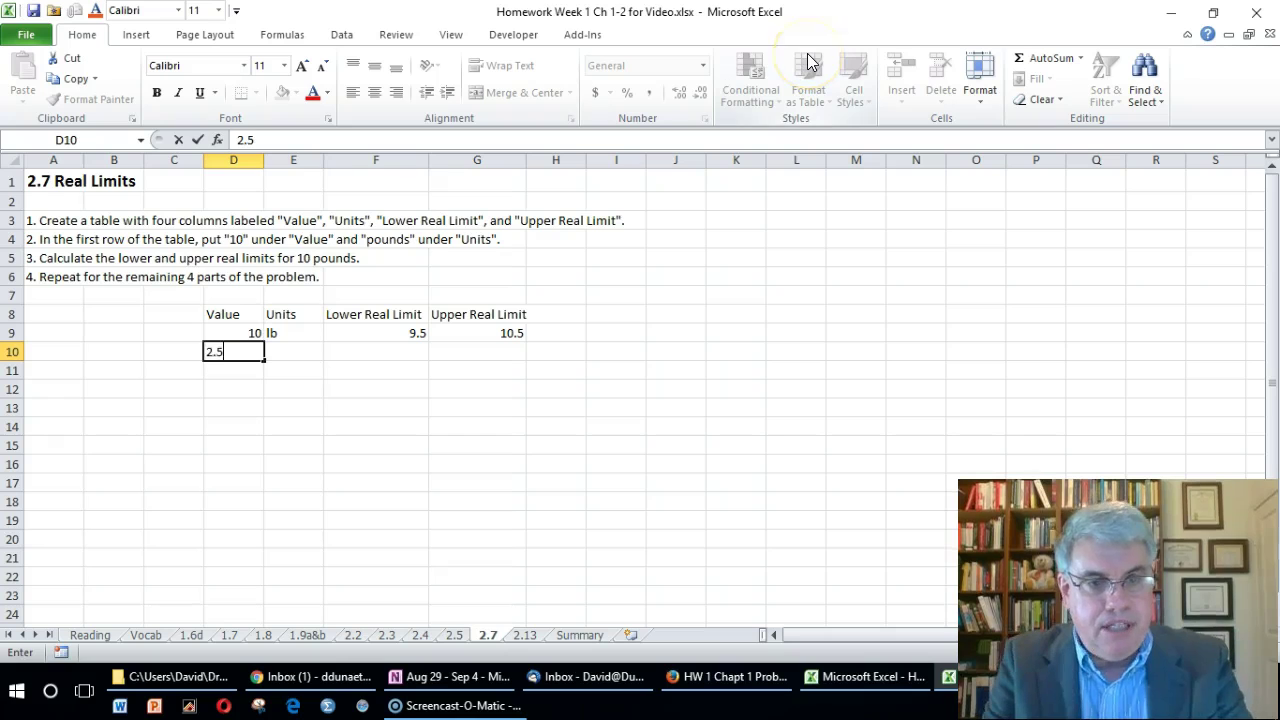
key(Tab)
text(s)
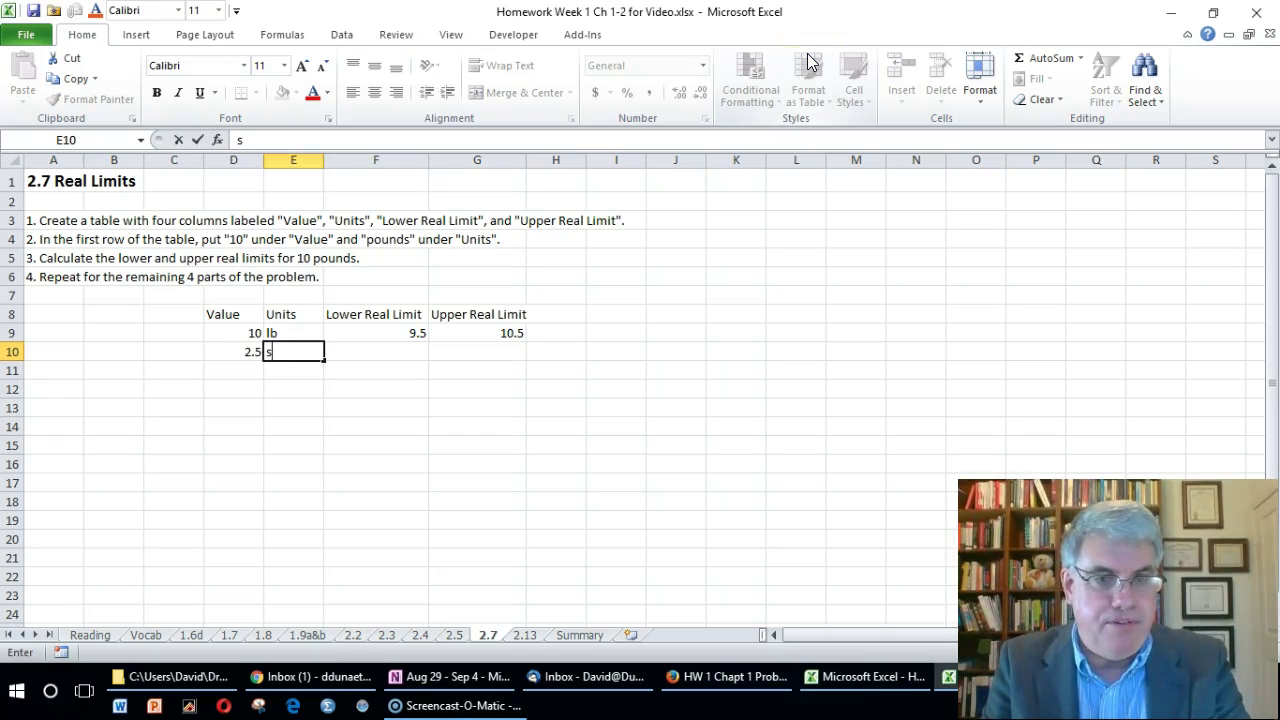
key(Tab)
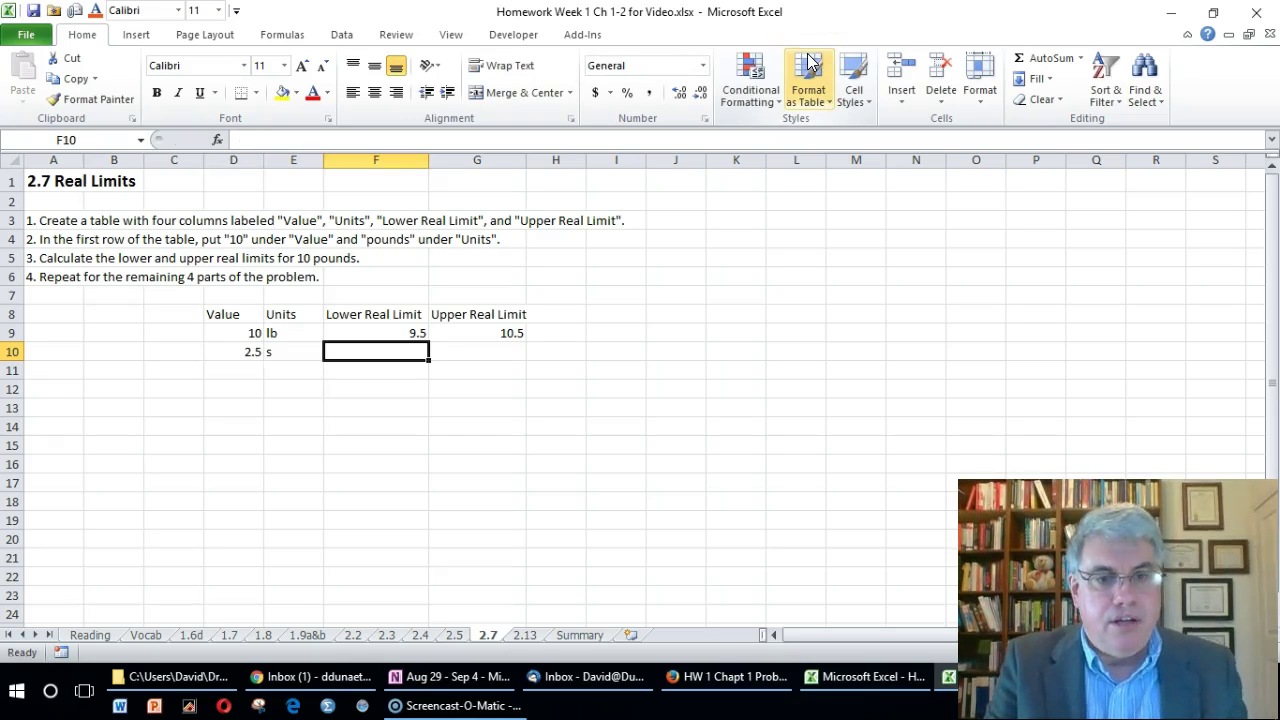
Step: Enter the real limits for 2.5 s: 2.45 as the lower limit in F10 and 2.55 as the upper limit in G10
text(2.45)
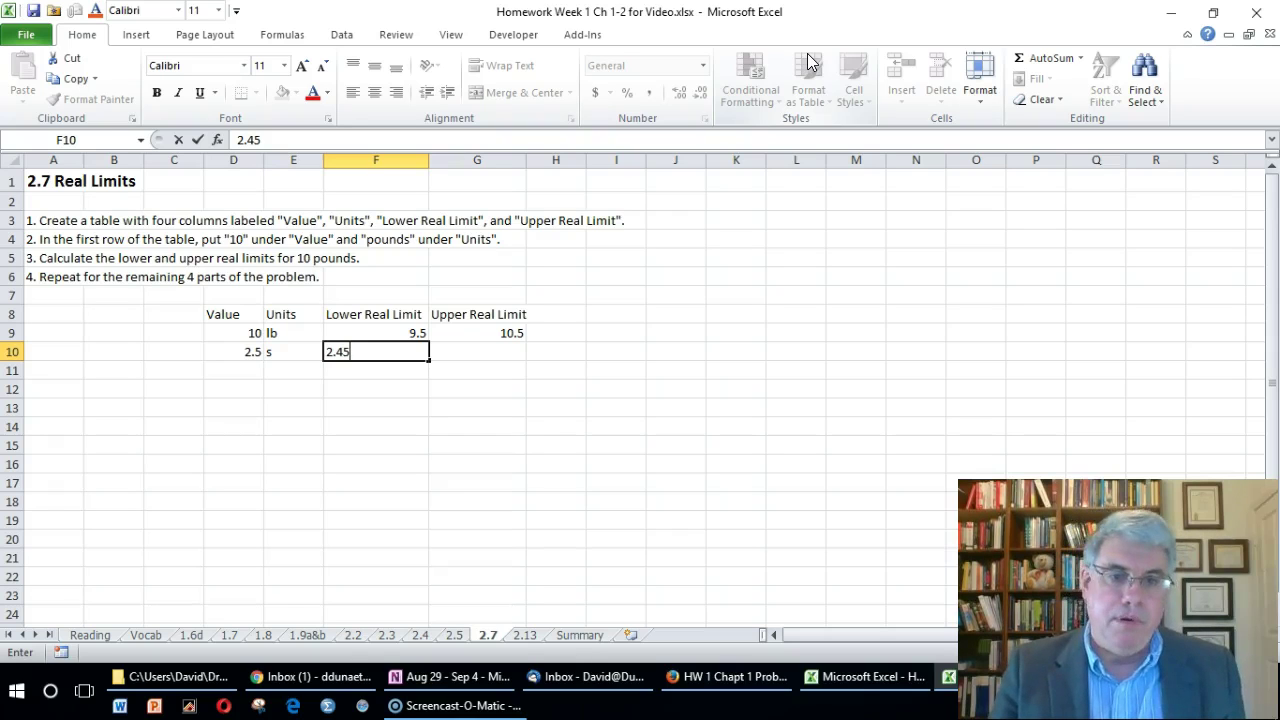
key(Tab)
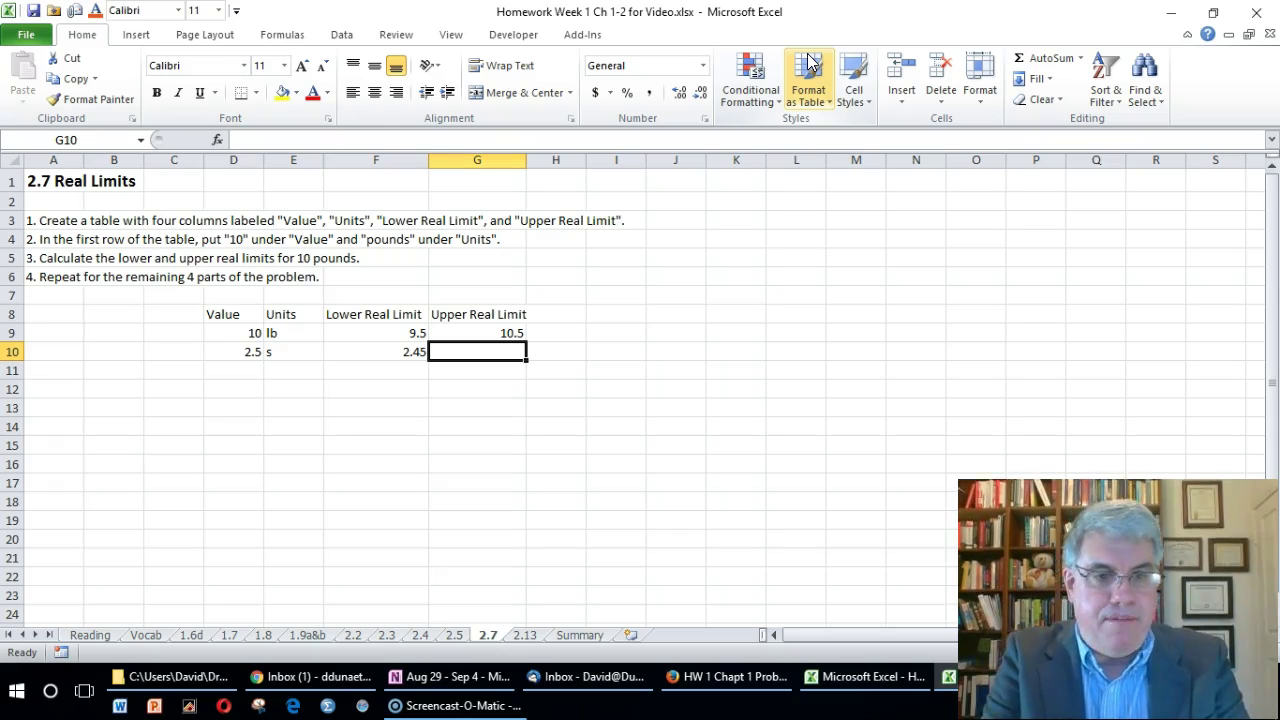
text(2.55)
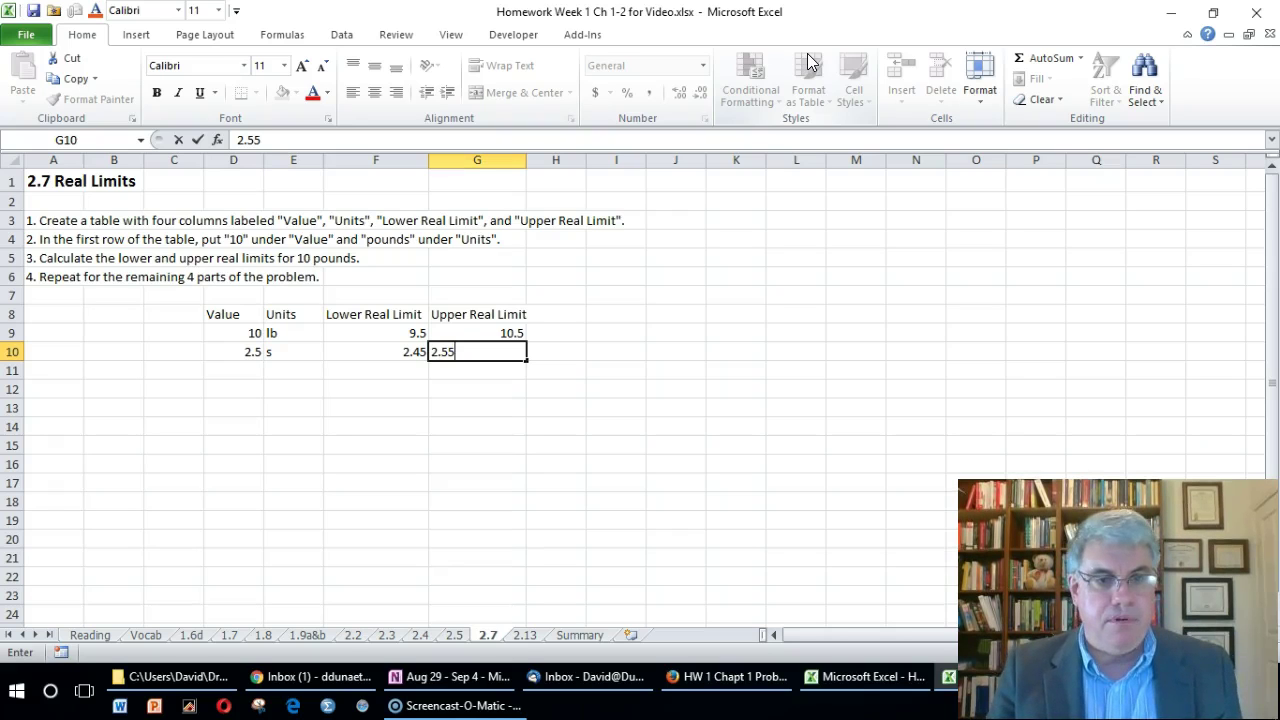
key(Return)
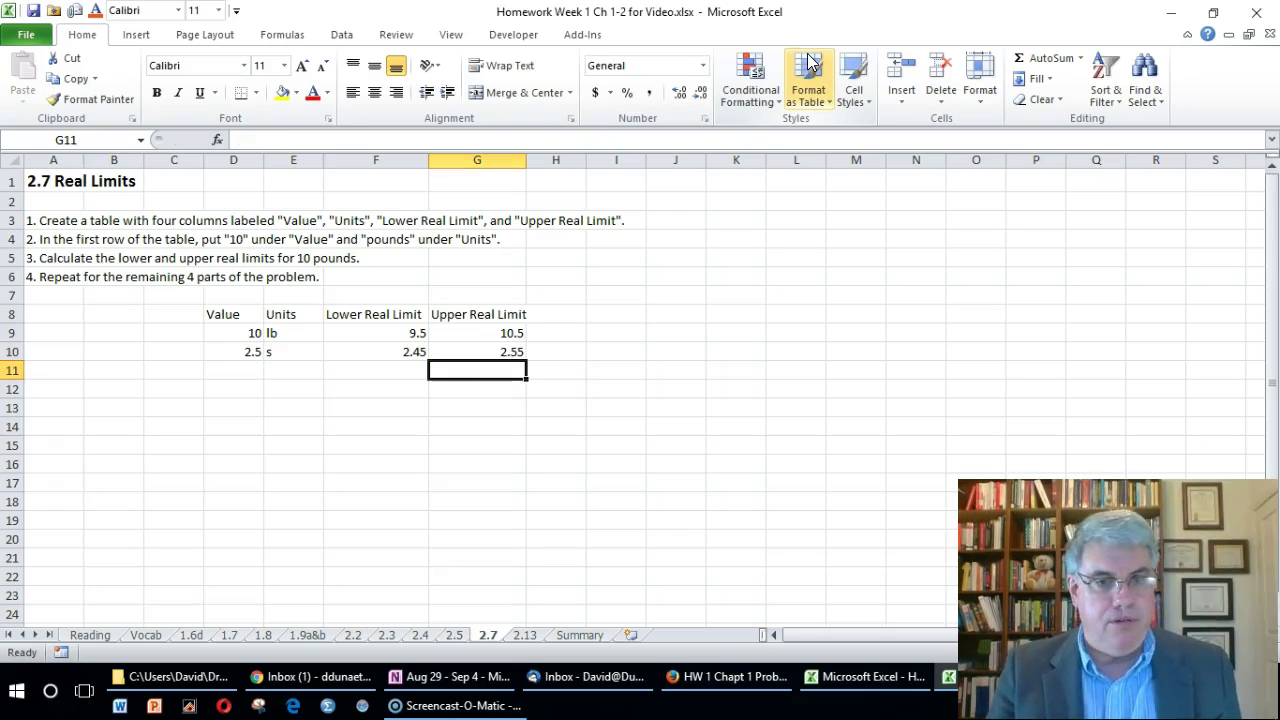
Step: Enter the third value, 100, in D11 and its unit "g" in E11
key(Left)
key(Left)
key(Left)
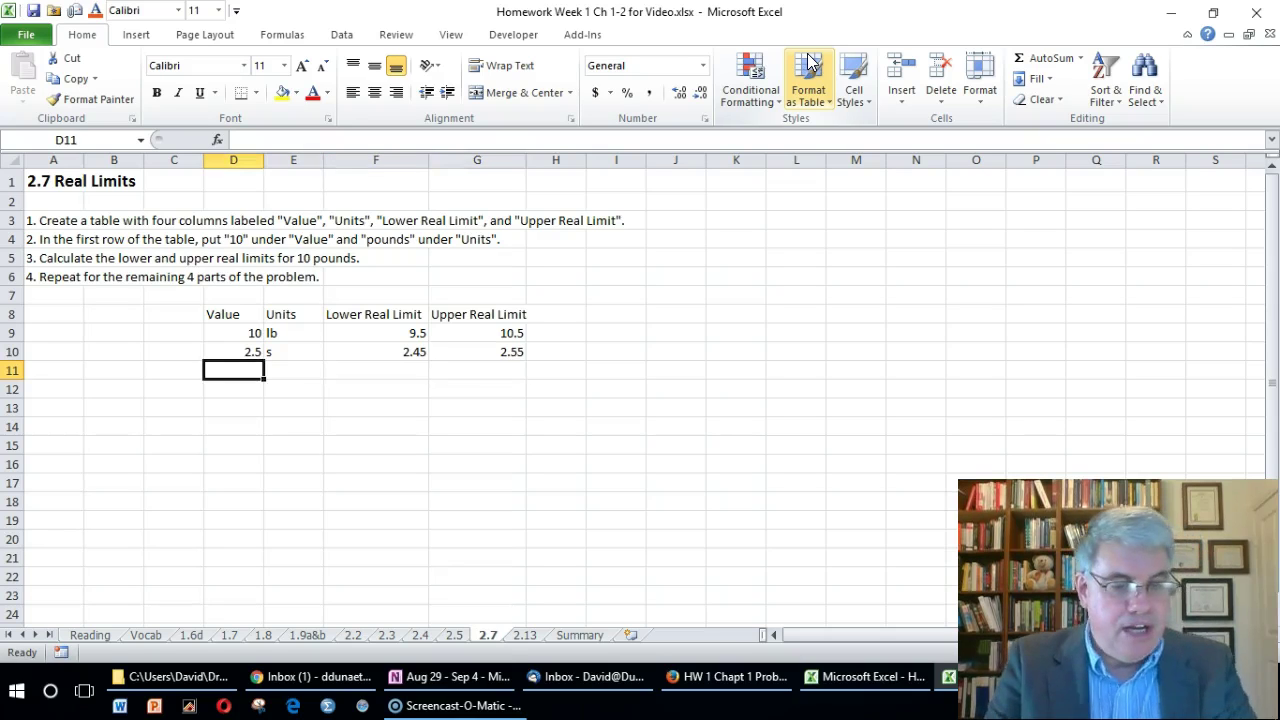
text(100)
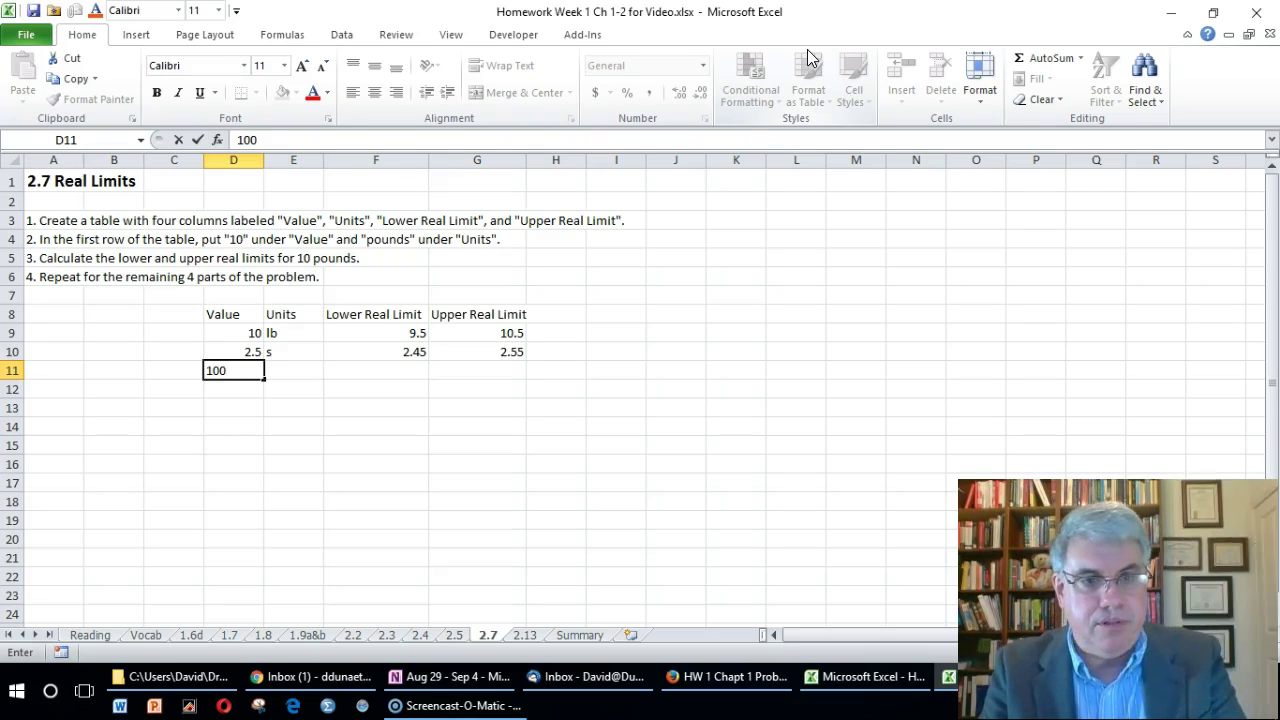
key(Tab)
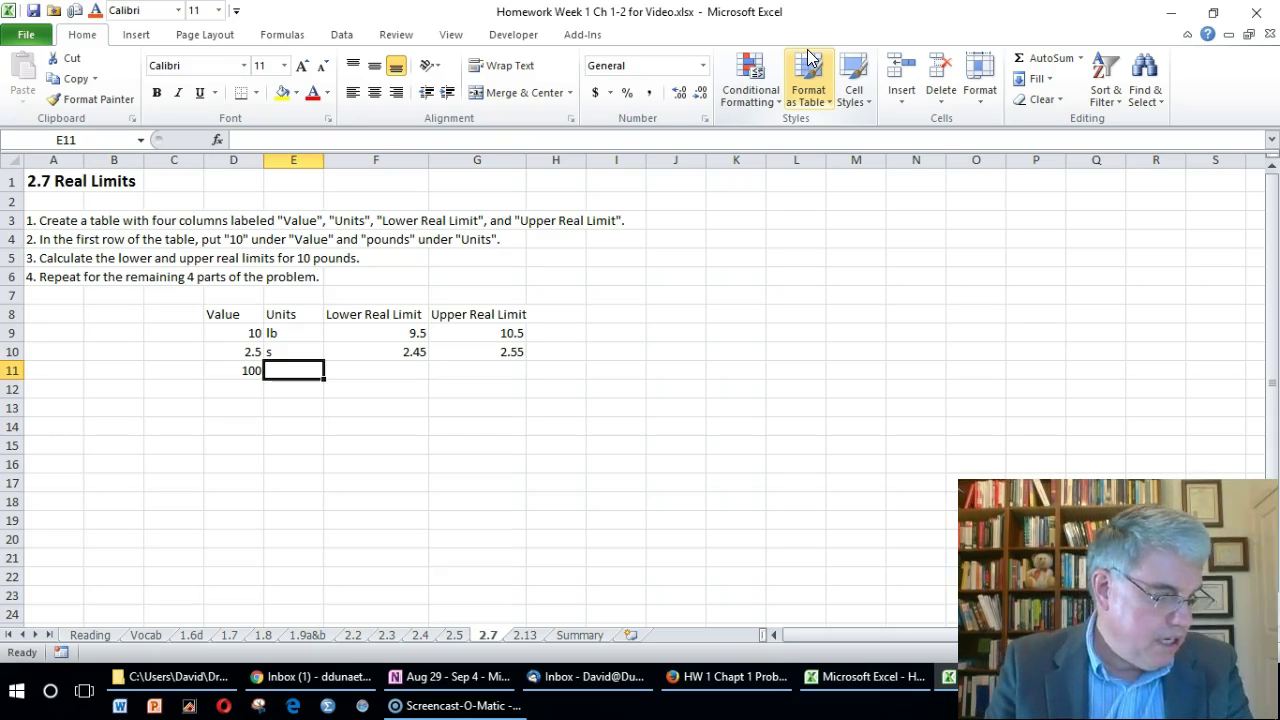
text(g)
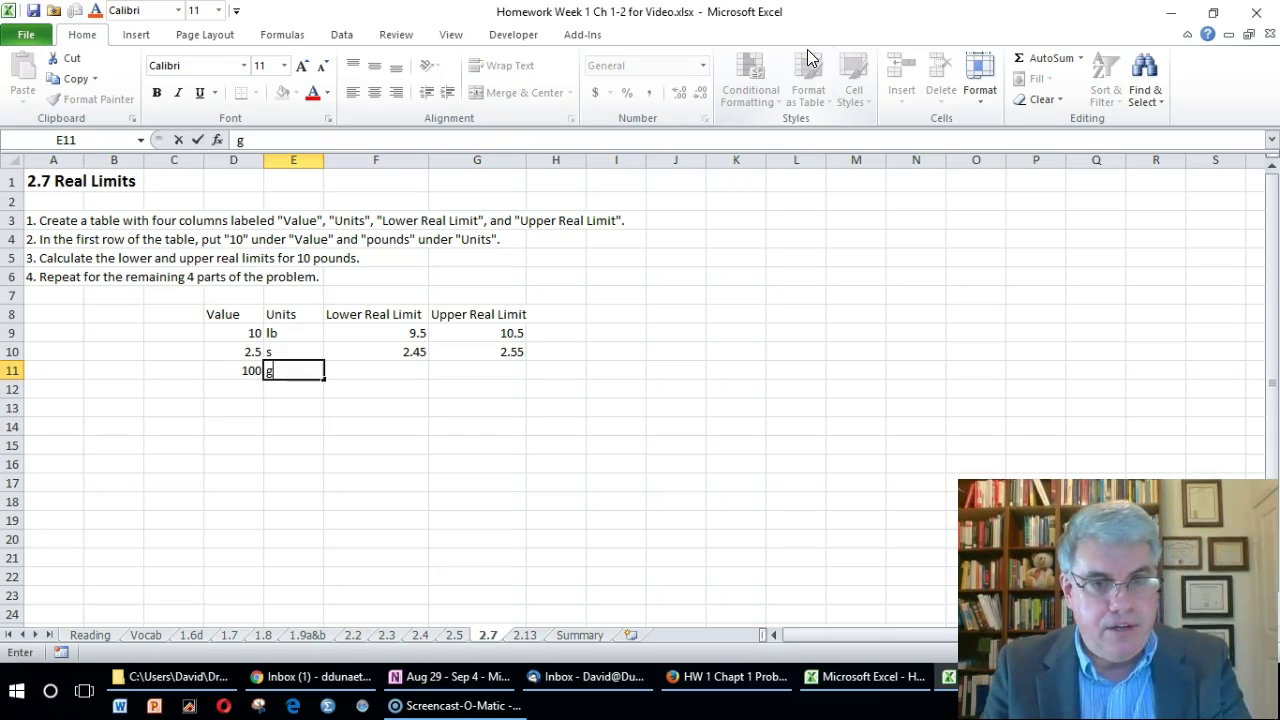
key(Tab)
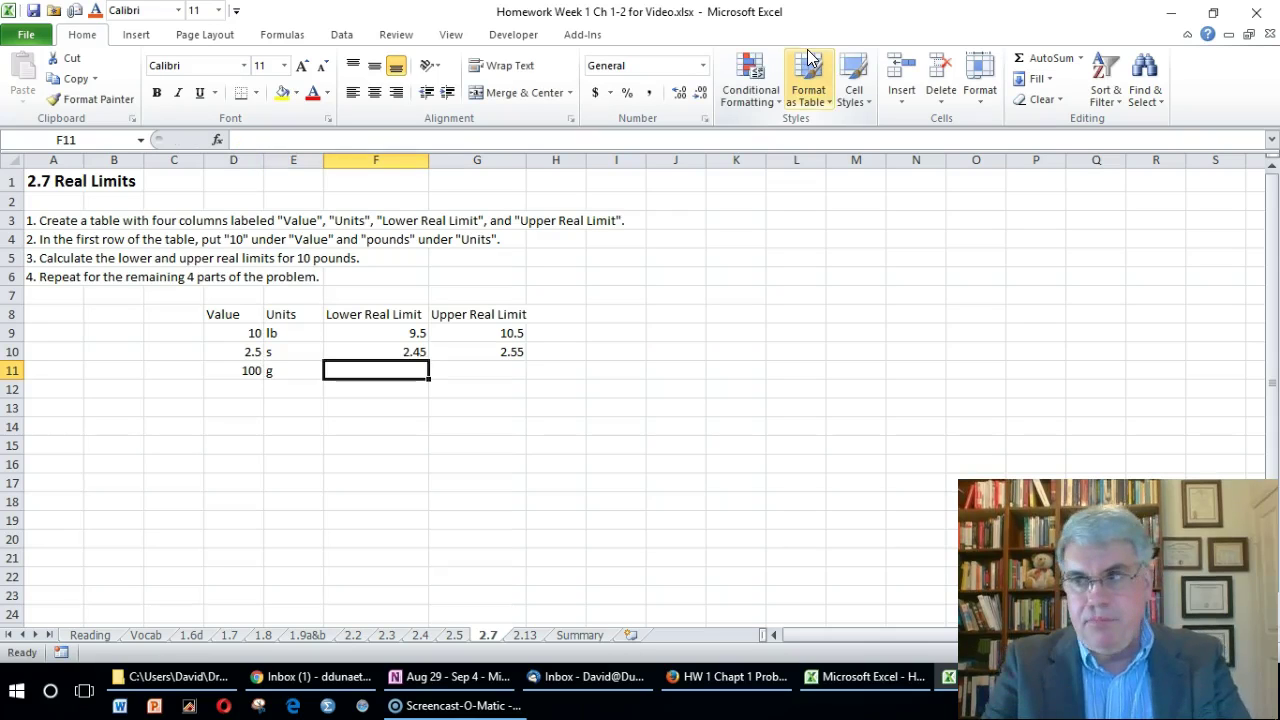
Step: Enter the real limits for 100 g: 95 as the lower limit in F11 and 105 as the upper limit in G11
text(95)
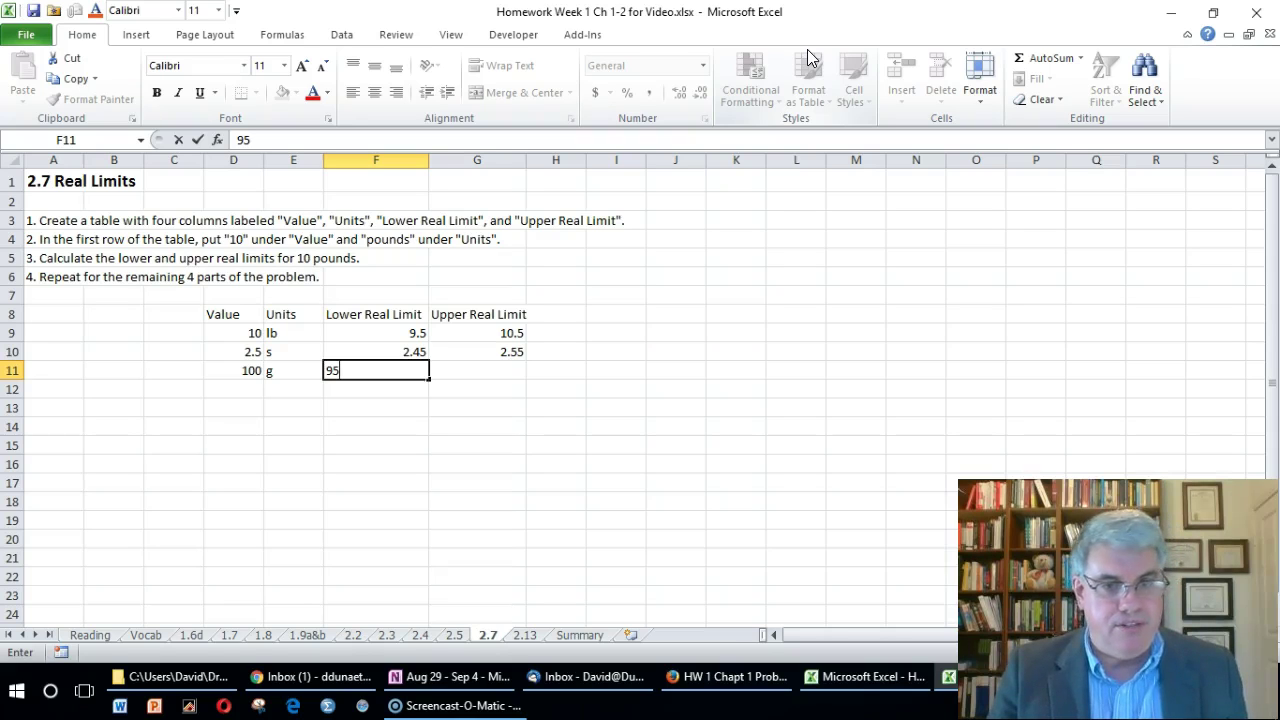
key(Tab)
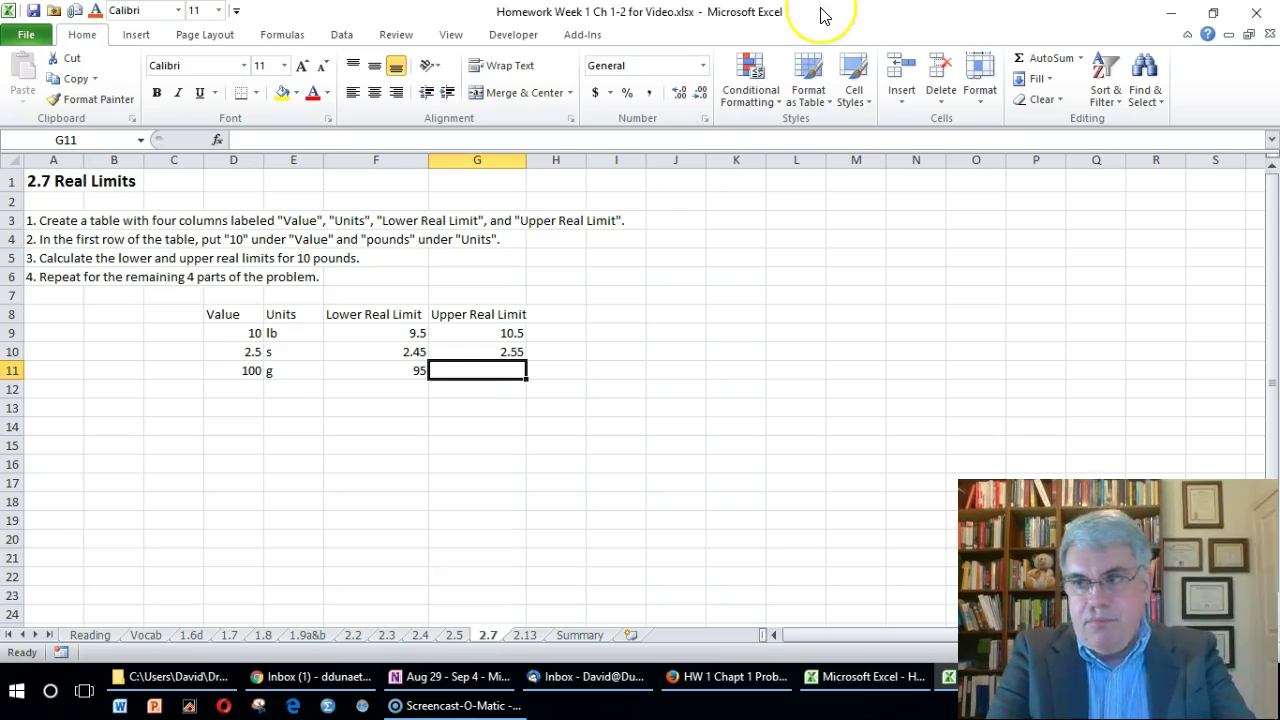
text(105)
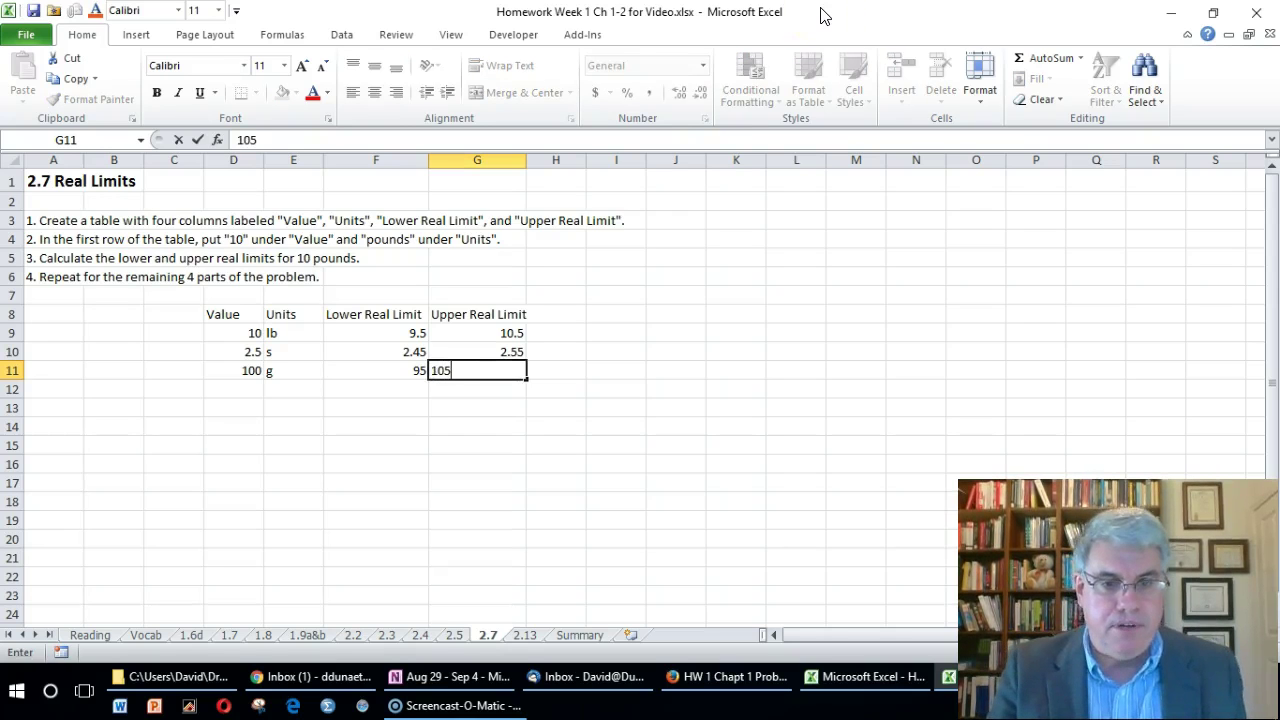
key(Return)
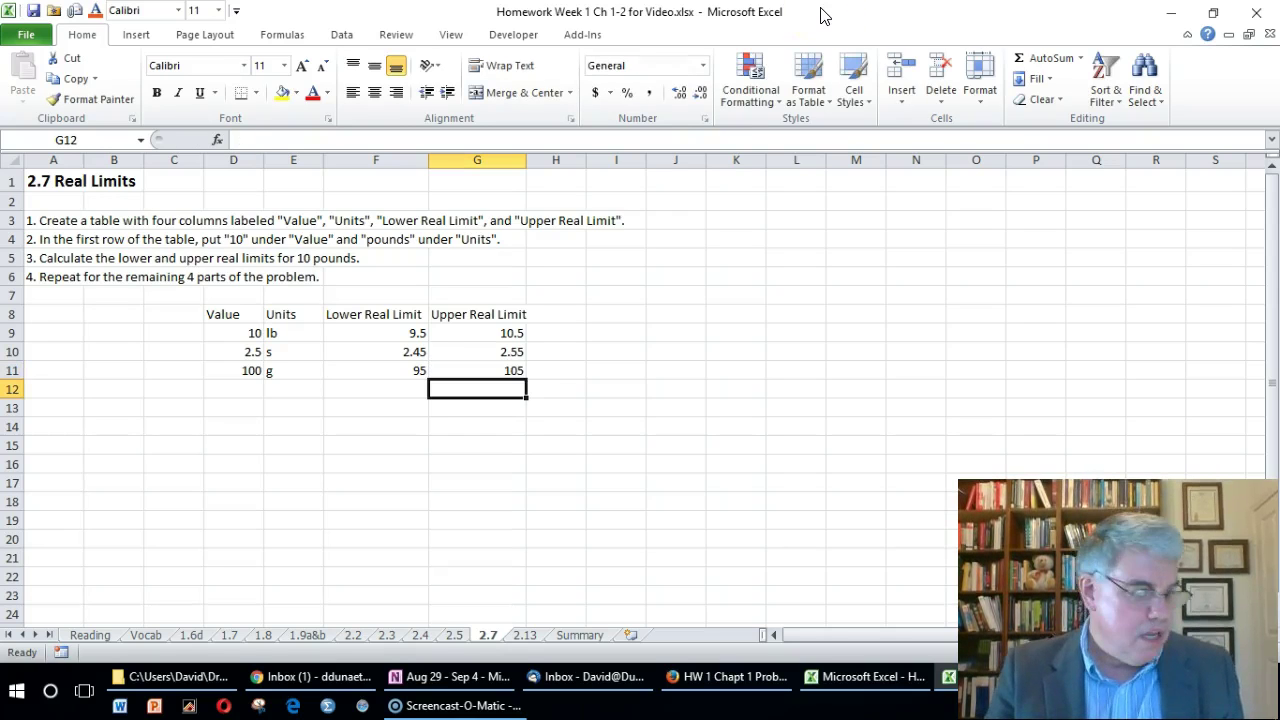
Step: Enter the fourth value, 2.01, in D12 and its unit "cm" in E12
key(Left)
key(Left)
key(Left)
text(2.01)
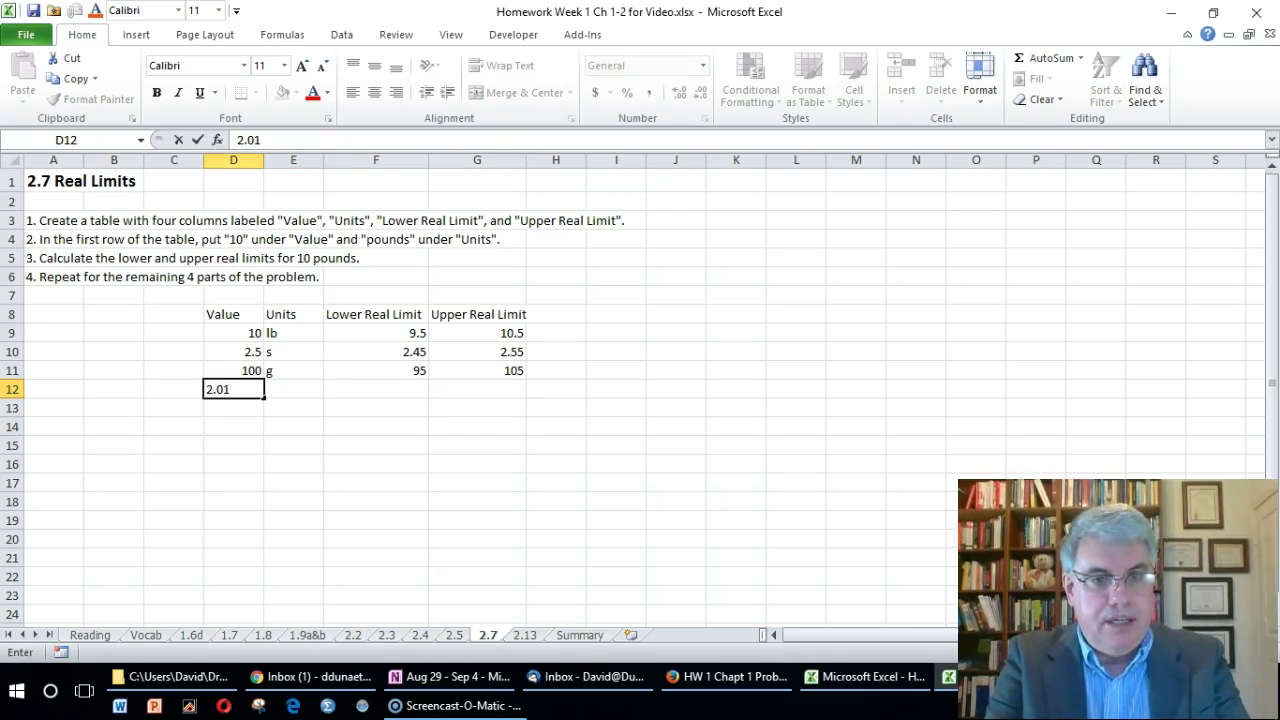
key(Tab)
text(cm)
key(Tab)
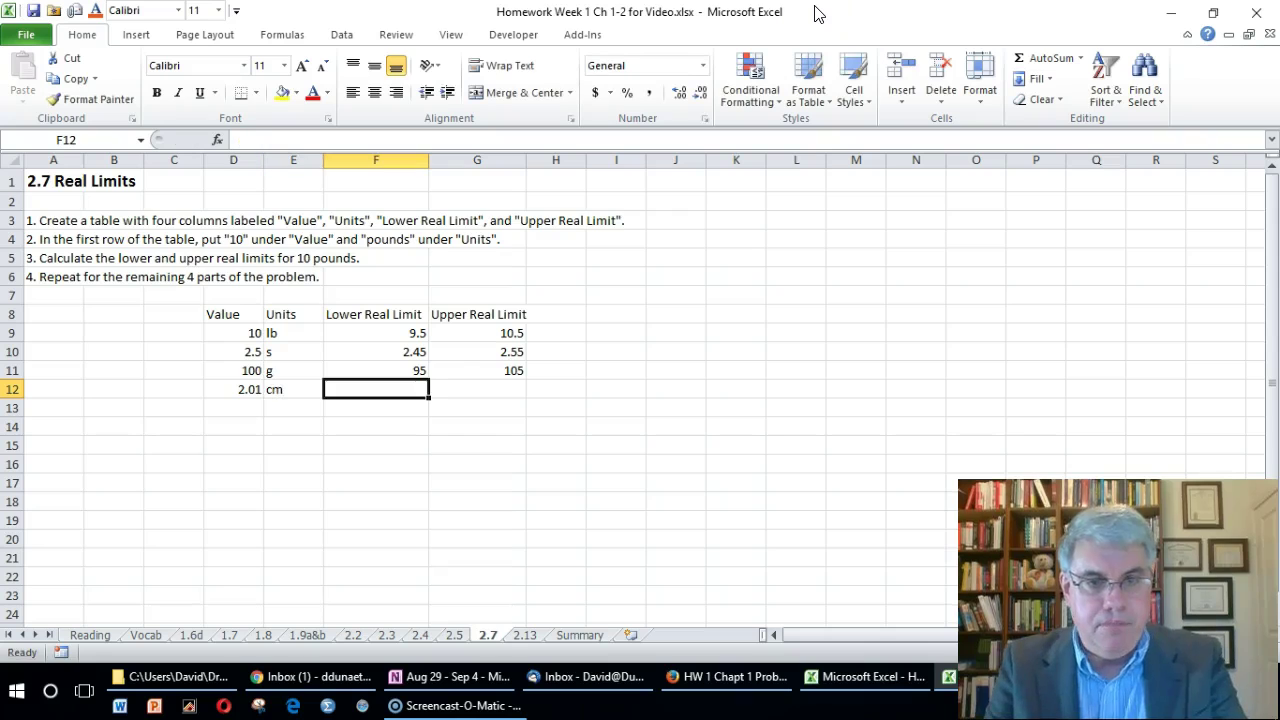
Step: Enter the real limits for 2.01 cm: 2.005 as the lower limit in F12 and 2.015 as the upper limit in G12
text(2.0)
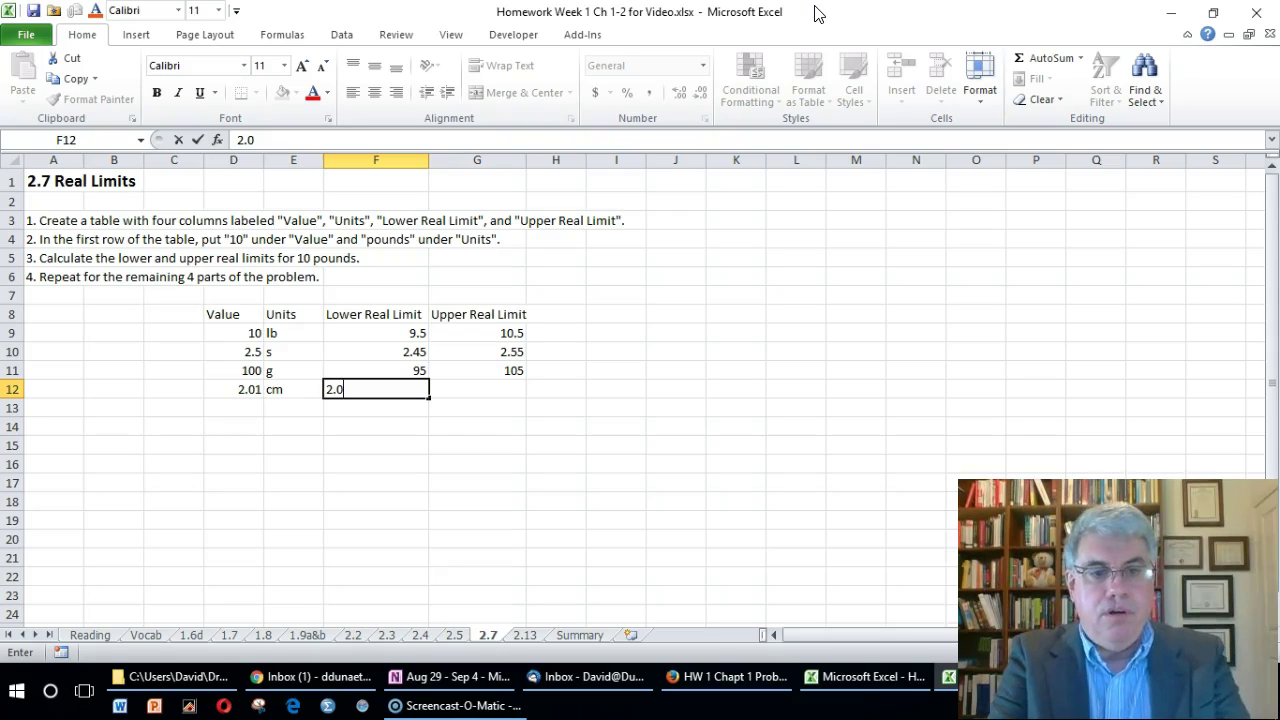
text(05)
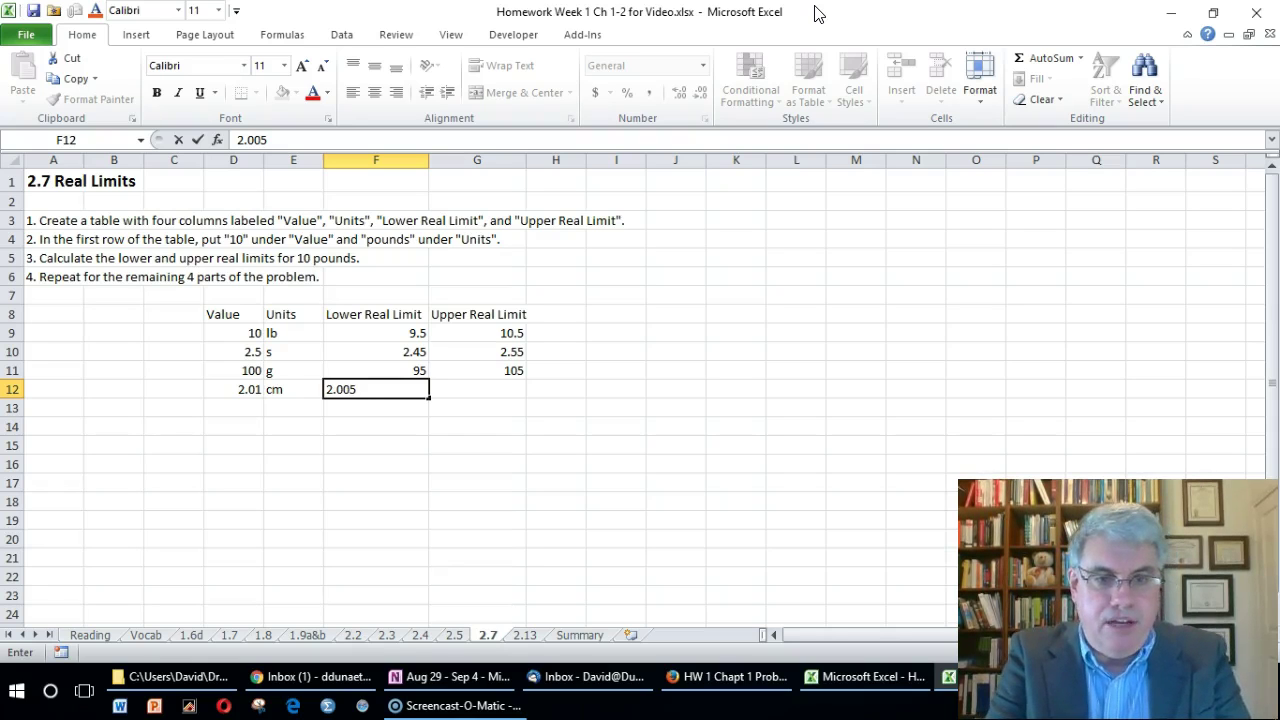
key(Tab)
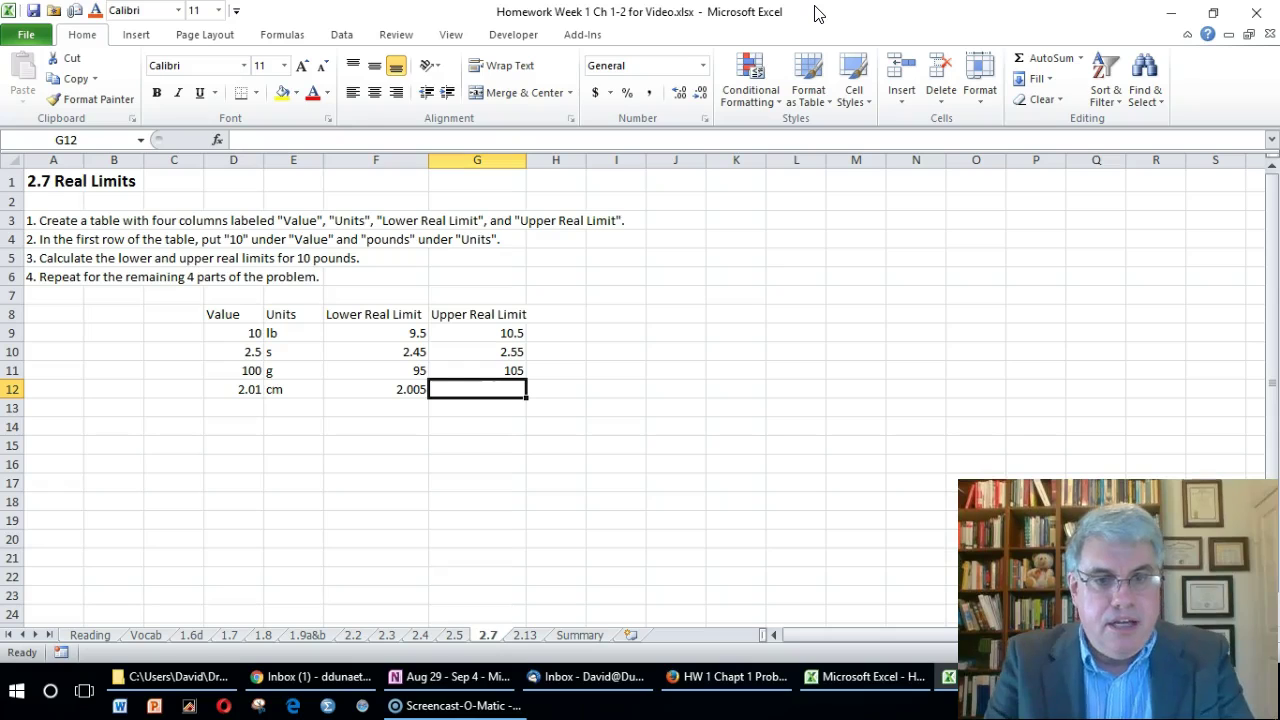
text(2.)
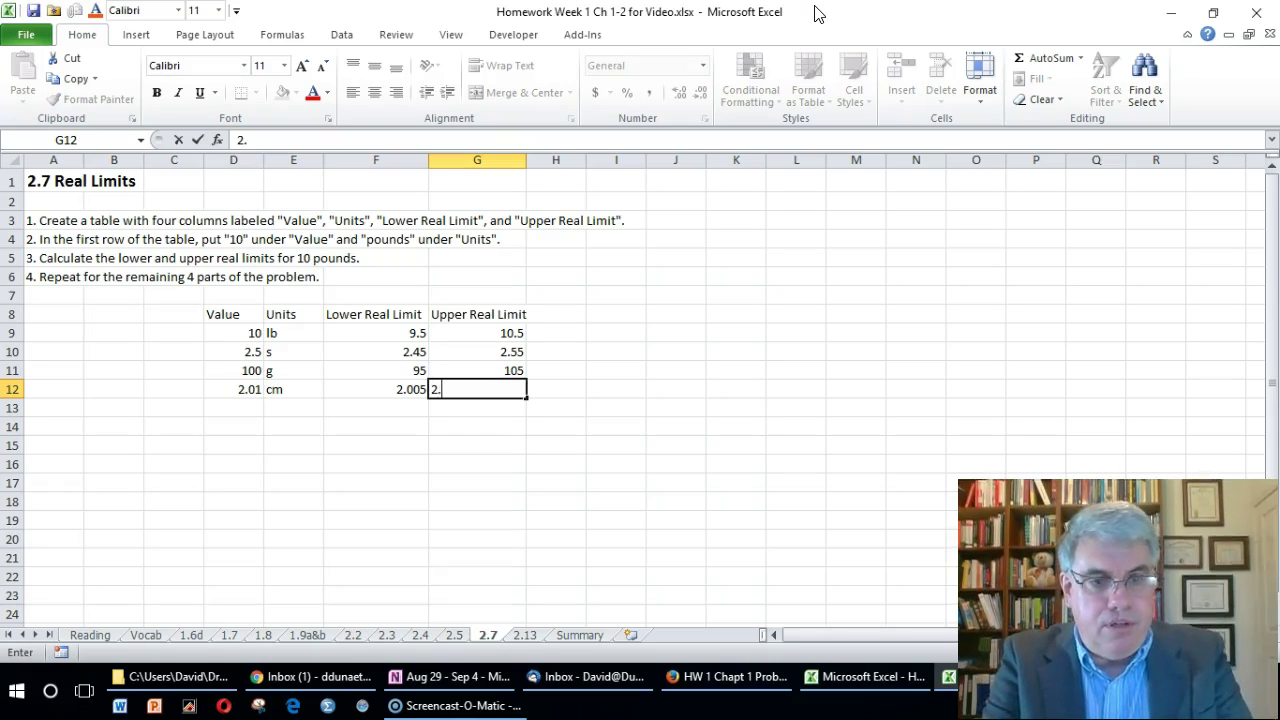
text(01)
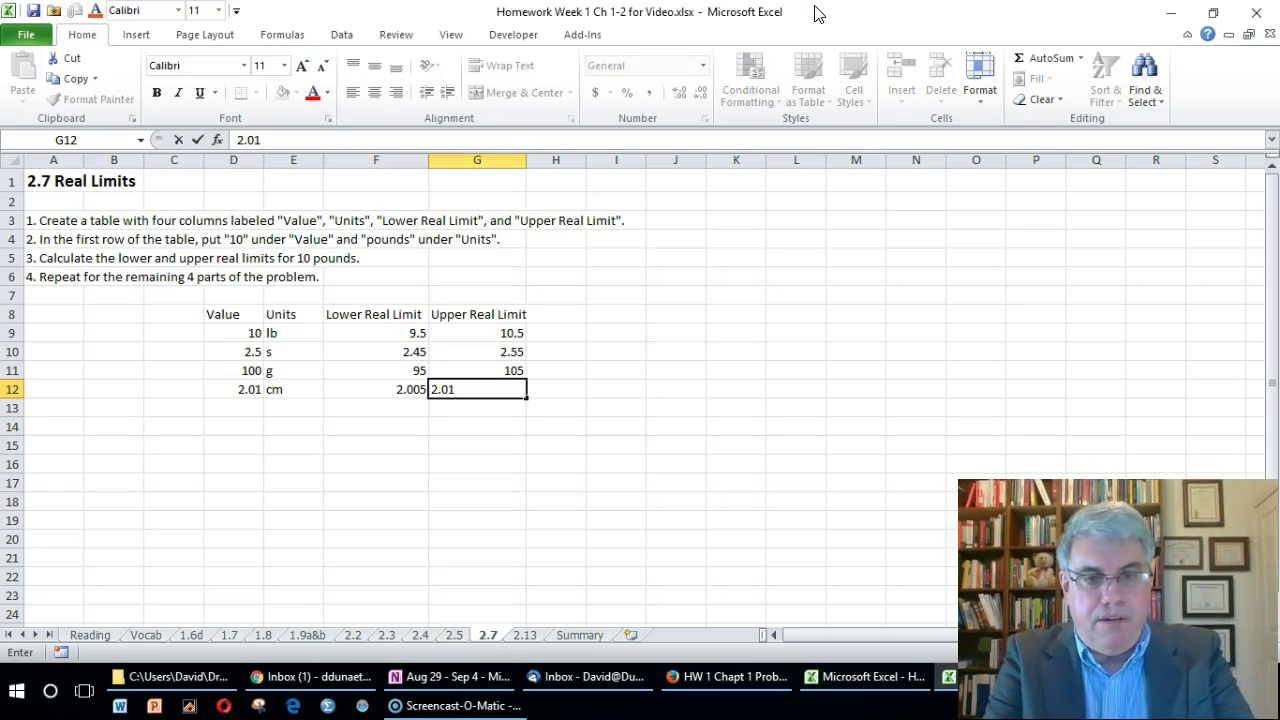
text(5)
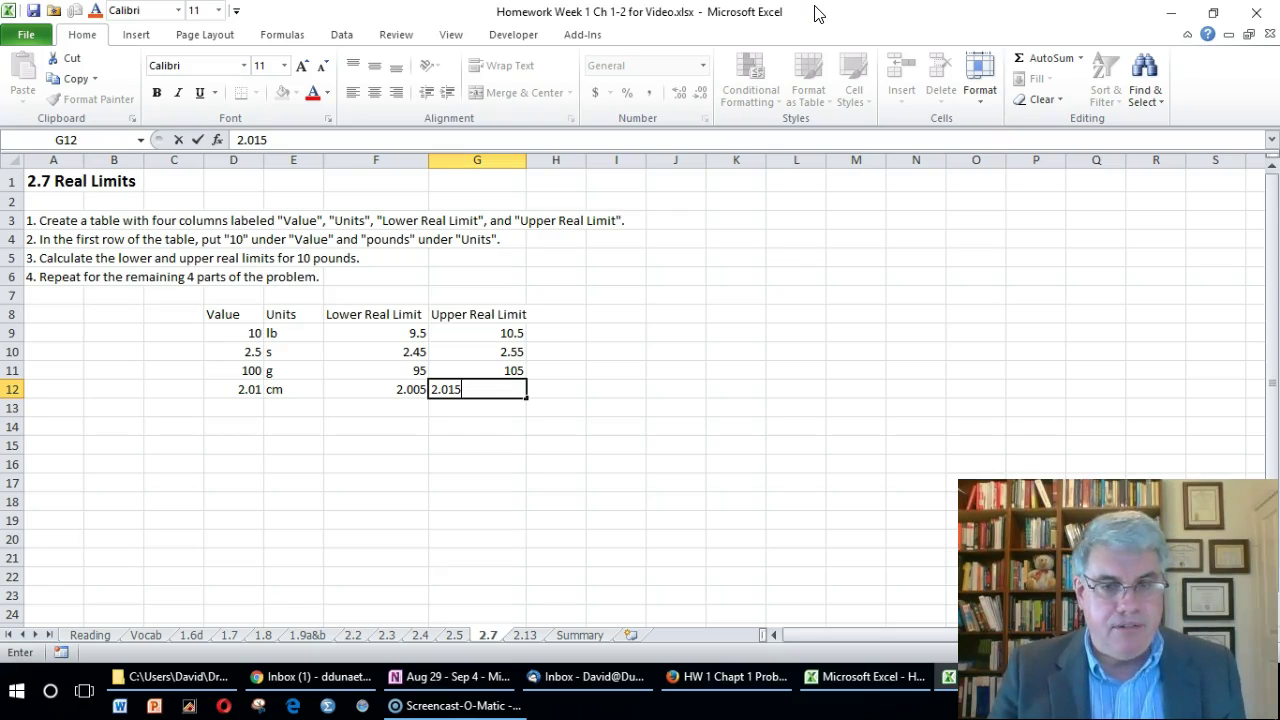
Step: Enter the fifth value, 5.232, in D13 and its unit "s" in E13
key(Return)
key(Left)
key(Left)
key(Left)
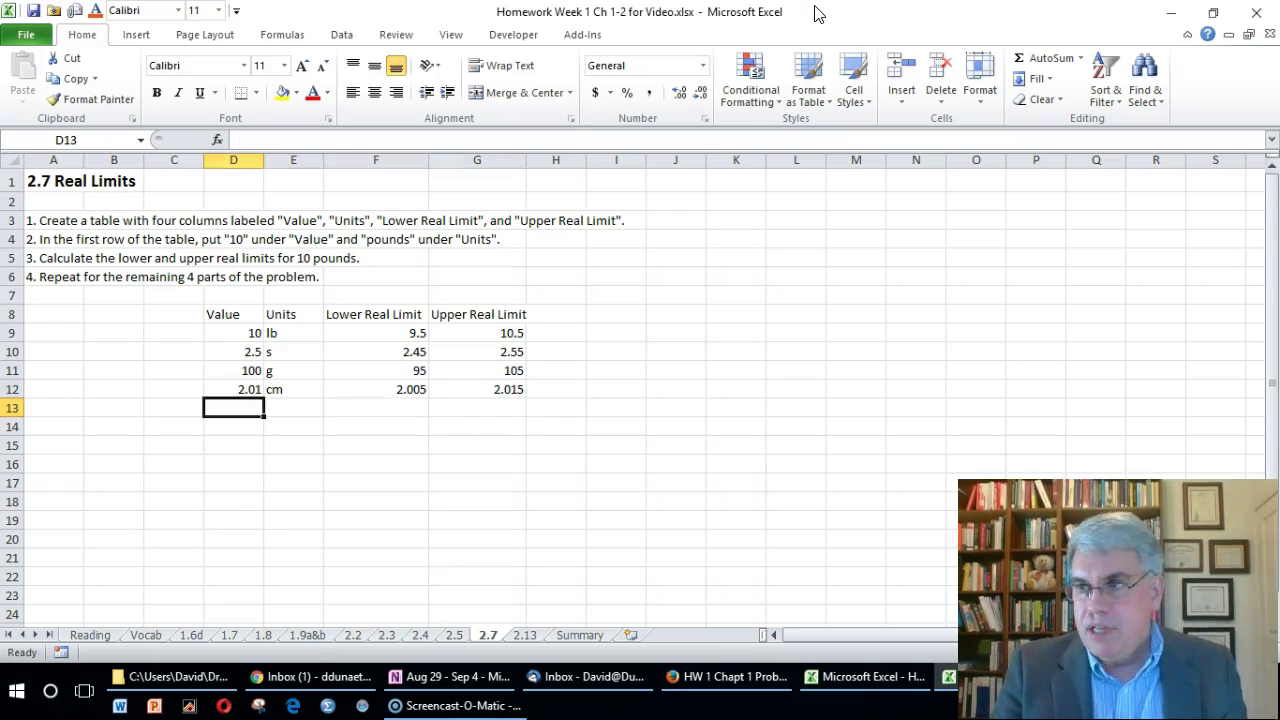
text(5.232)
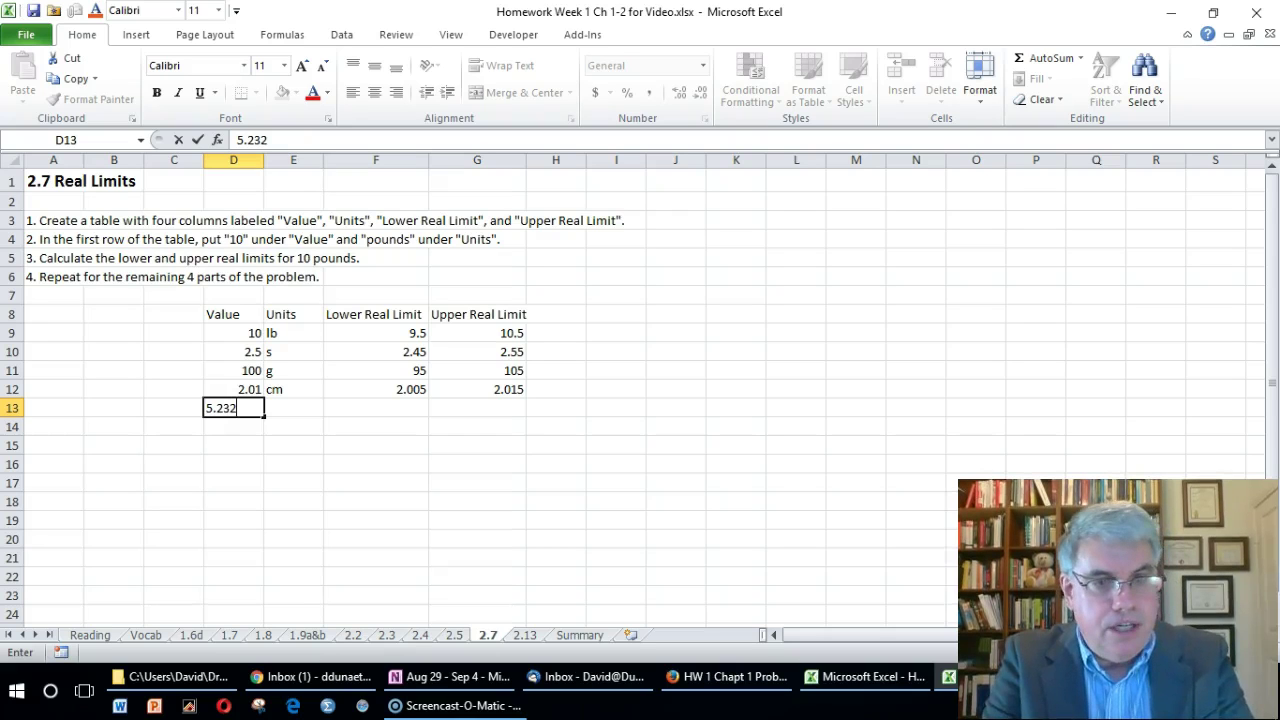
key(Tab)
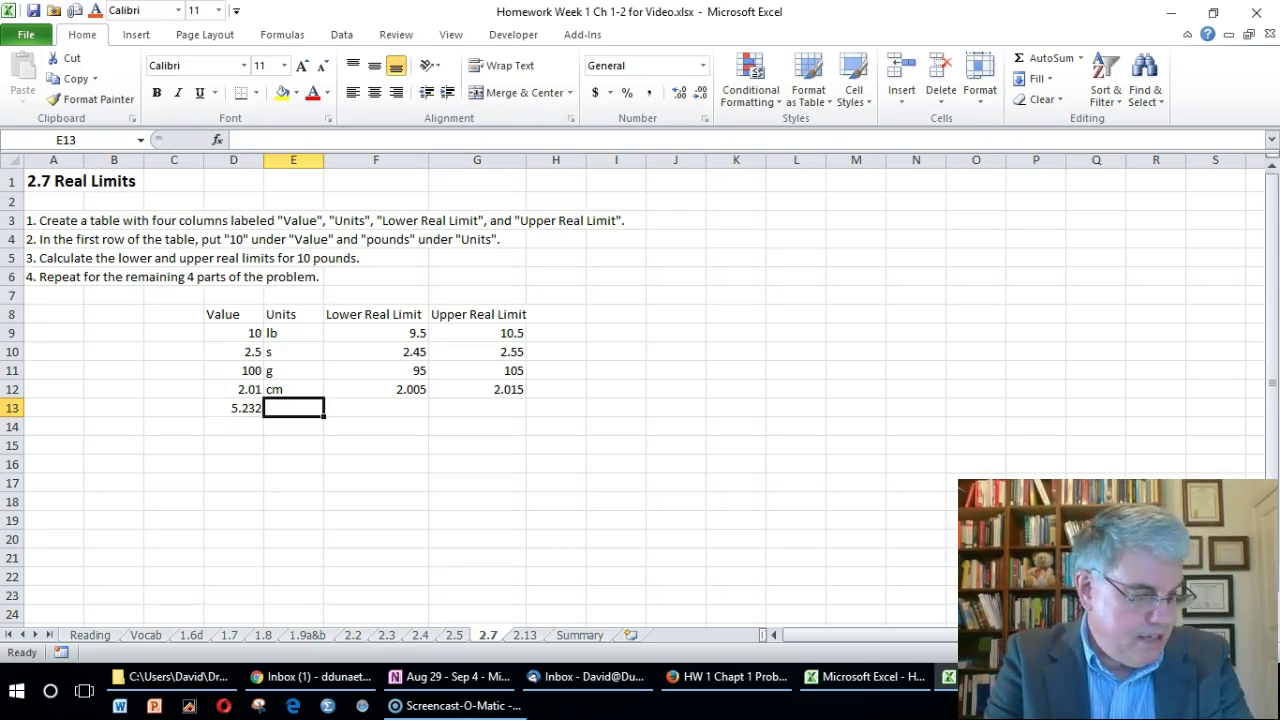
text(s)
key(Tab)
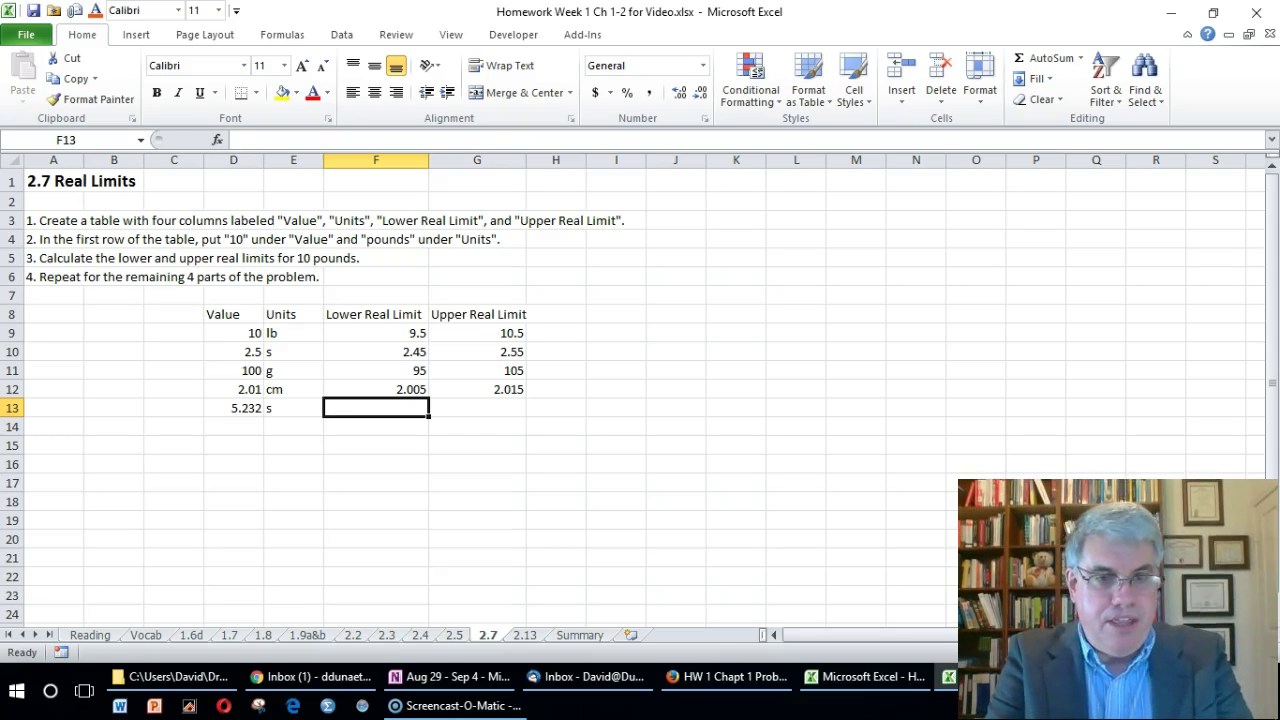
Step: Enter the real limits for 5.232 s: 5.2315 as the lower limit in F13 and 5.2325 as the upper limit in G13
text(5.2315)
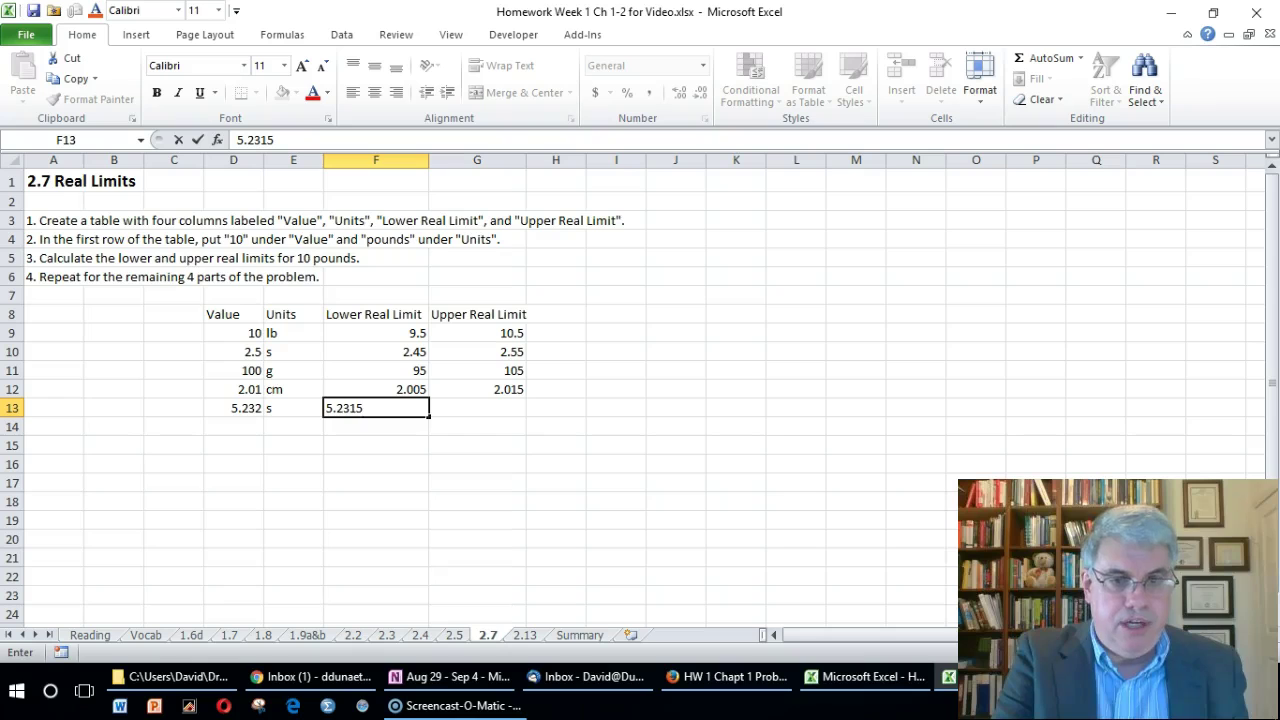
key(Tab)
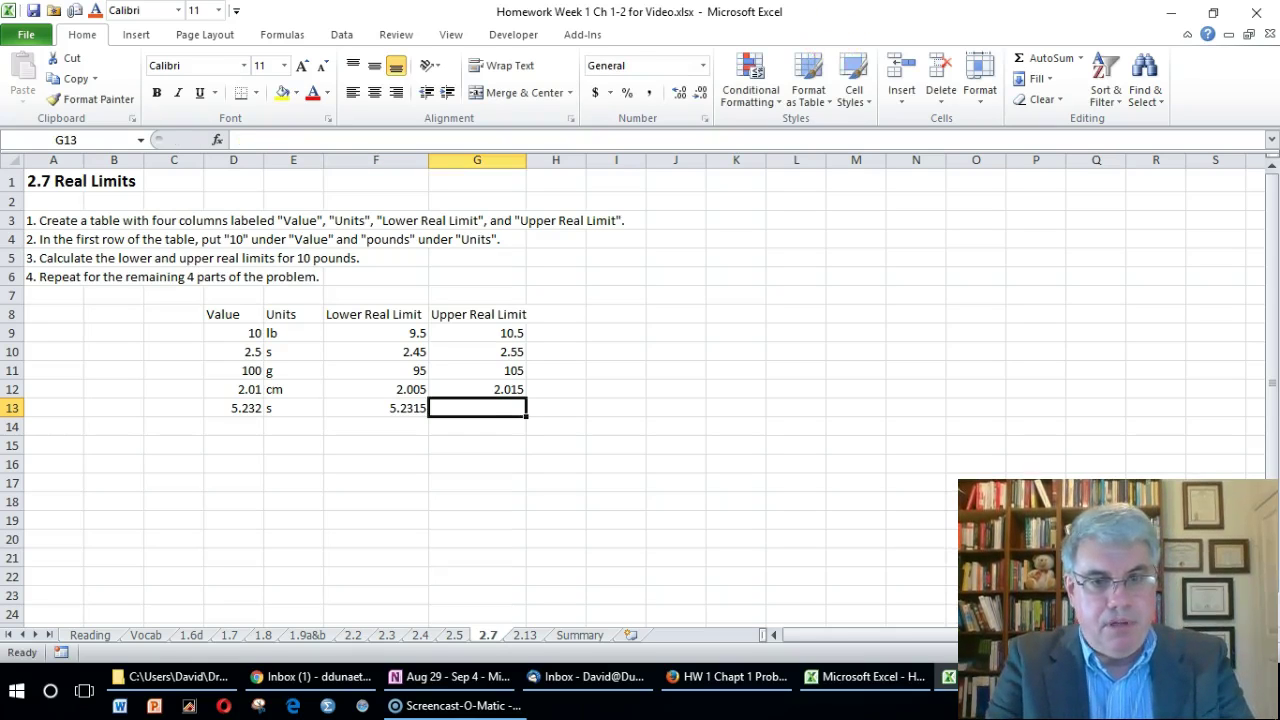
text(5.232)
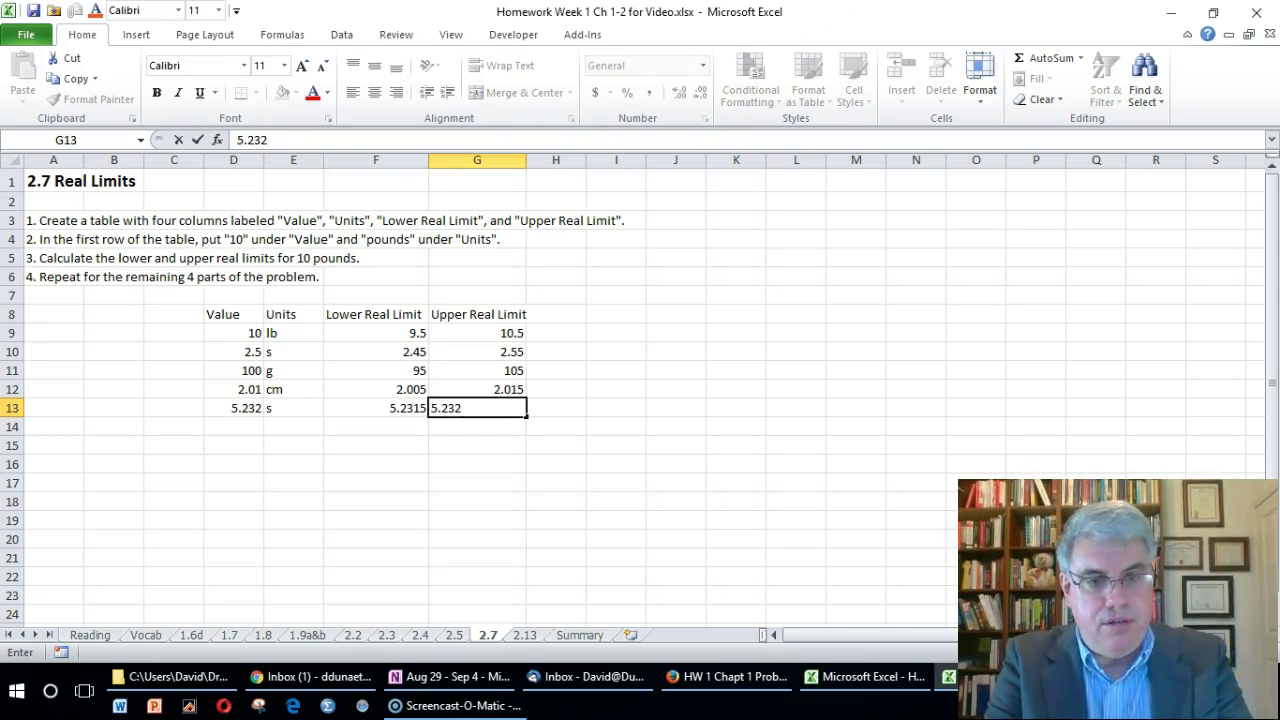
text(5)
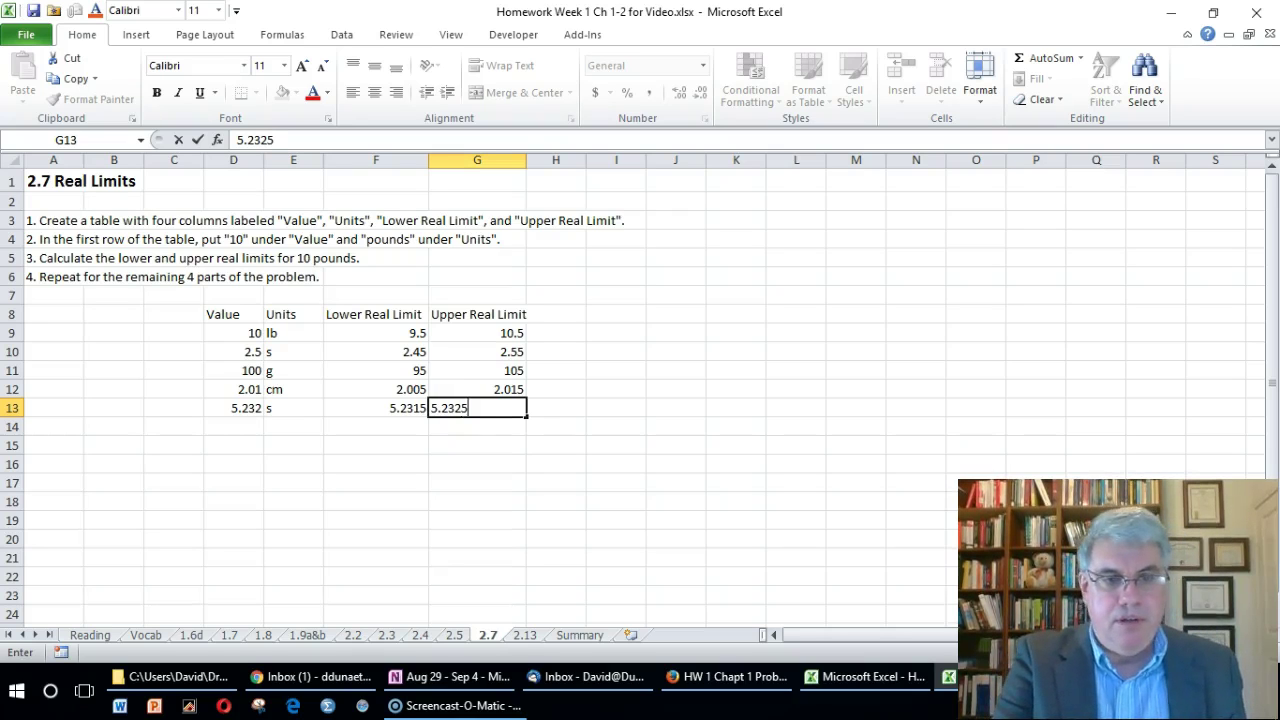
key(Return)
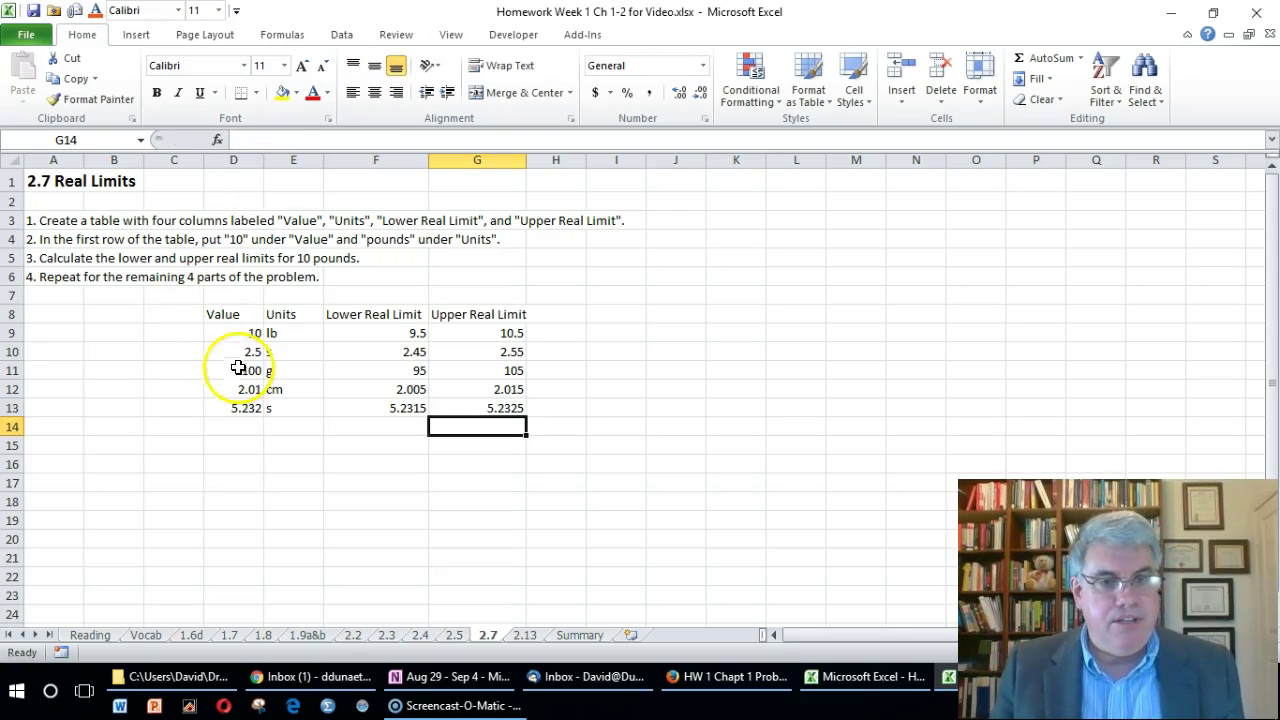
Step: Convert the range D8:G13 into a table with headers, and deselect it
click(238, 334)
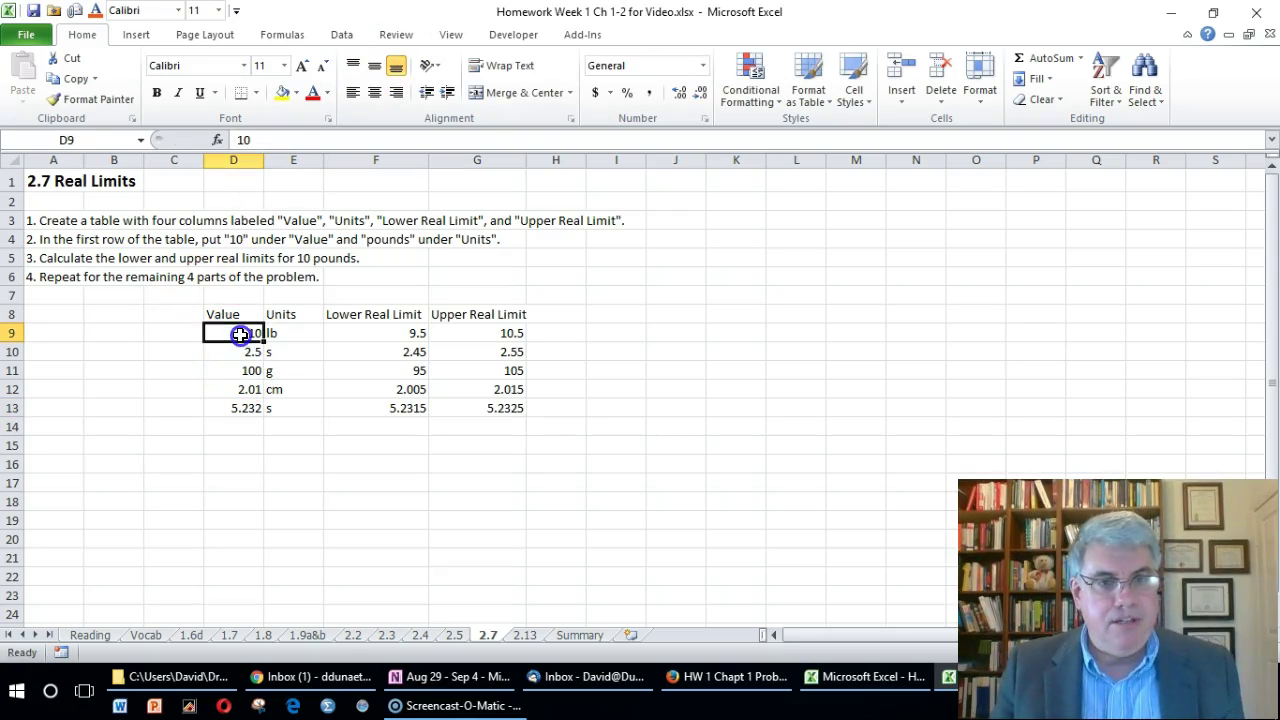
click(130, 36)
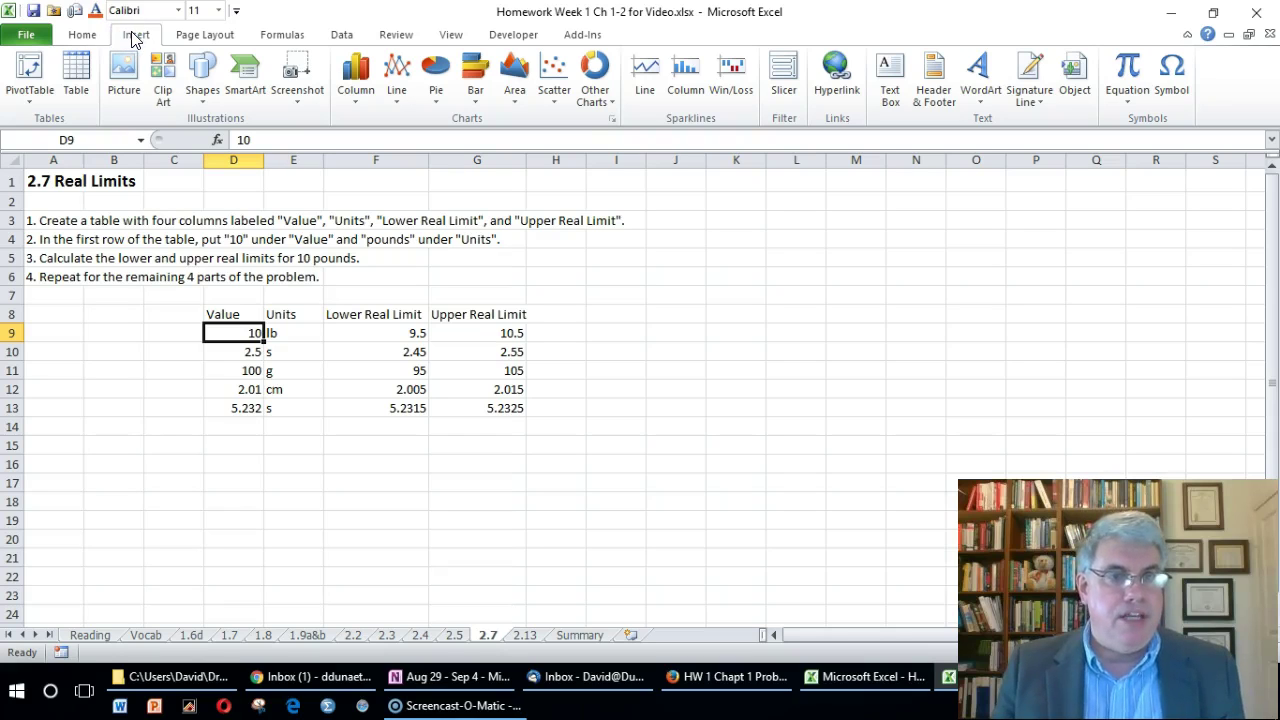
click(78, 80)
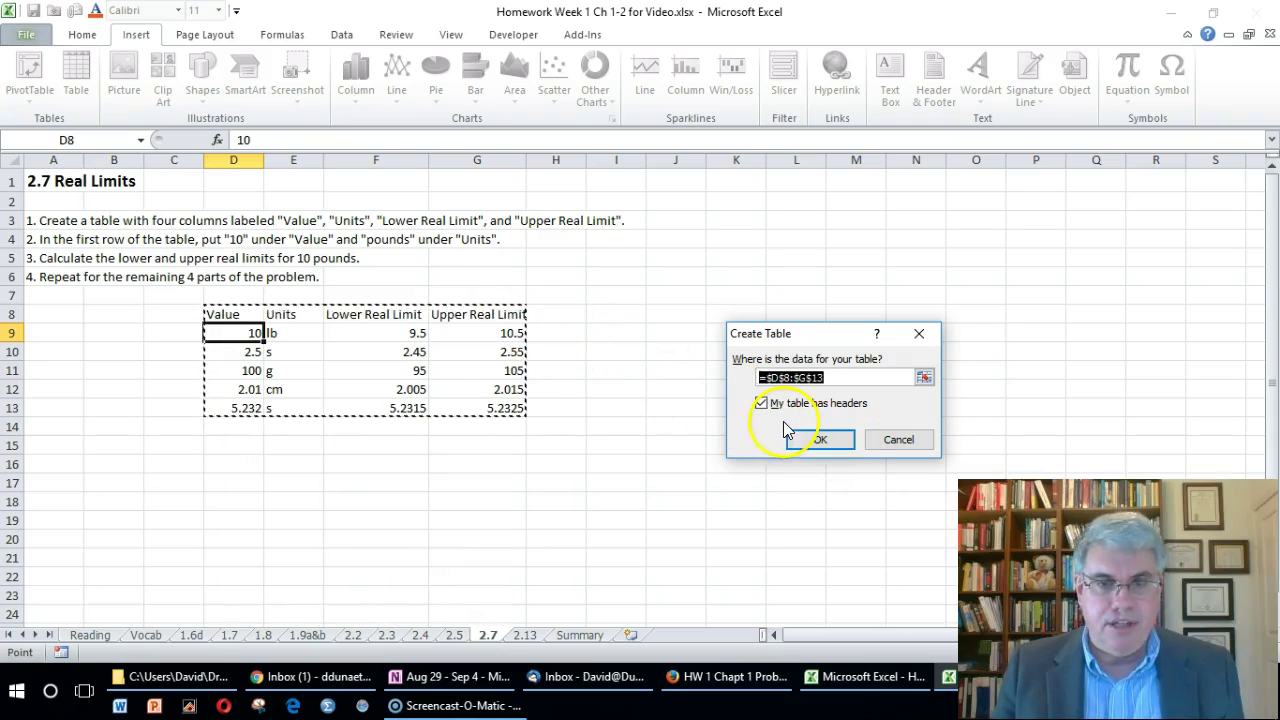
click(820, 444)
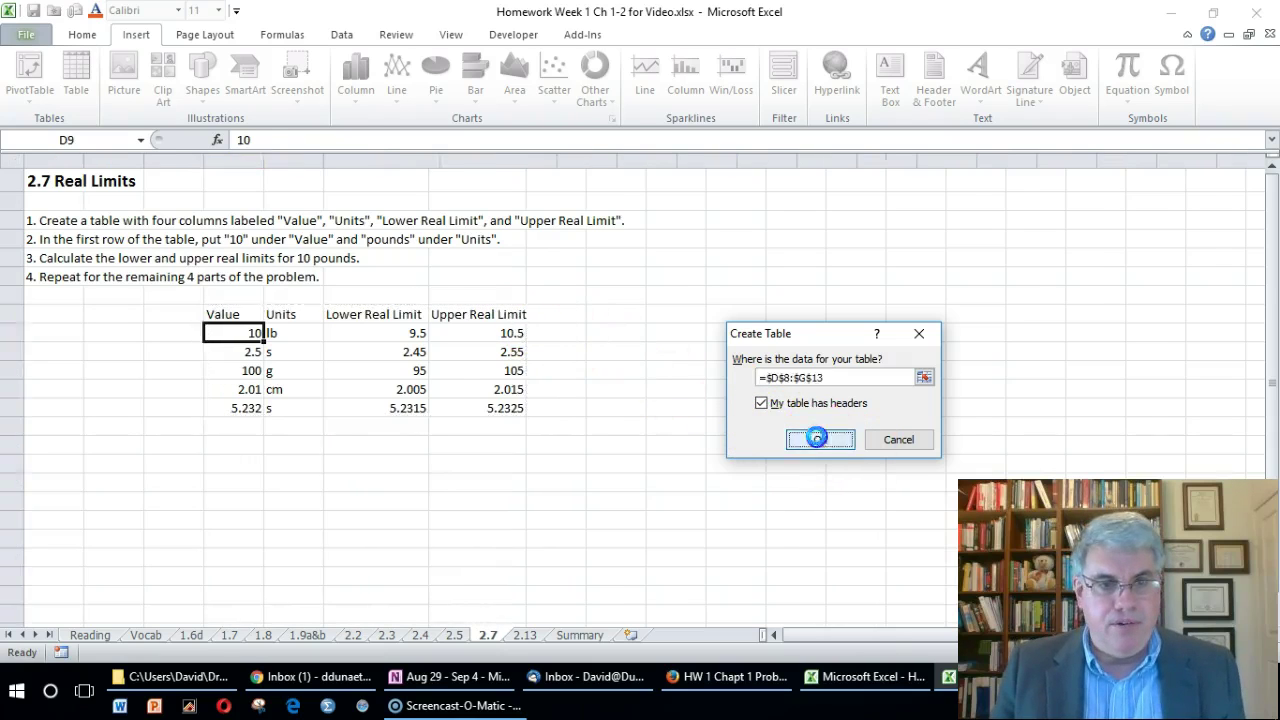
click(397, 479)
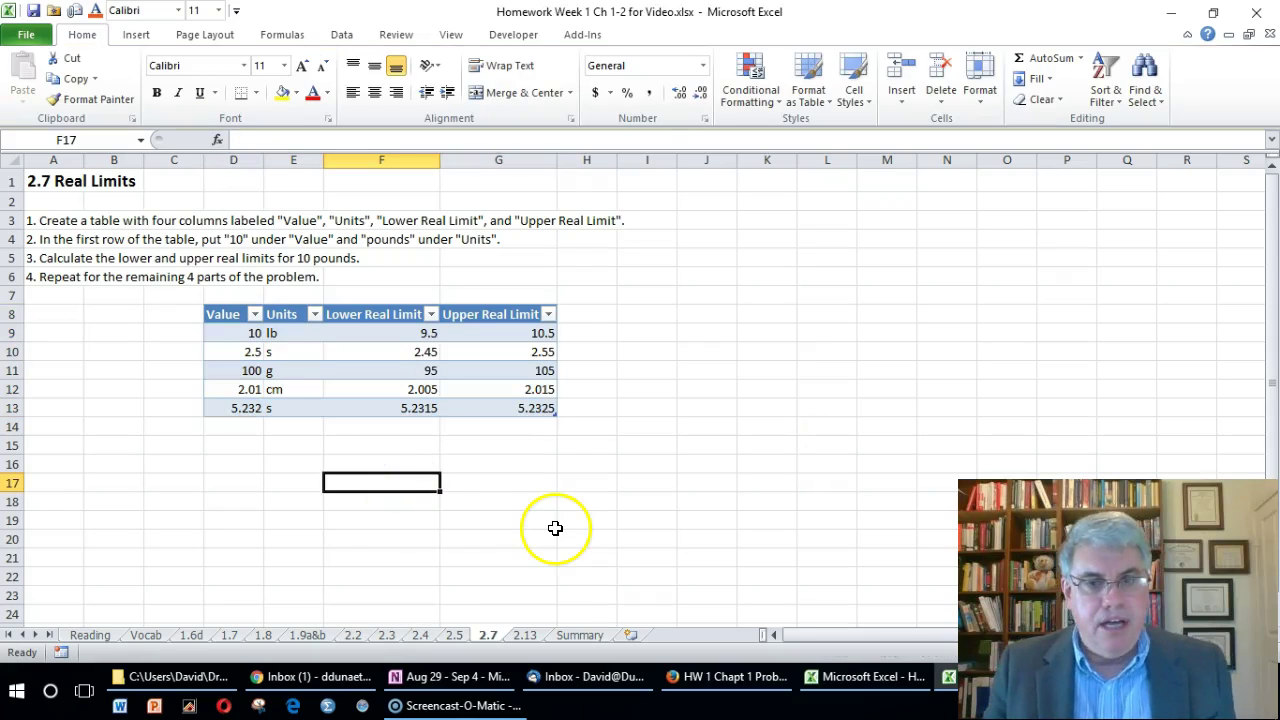